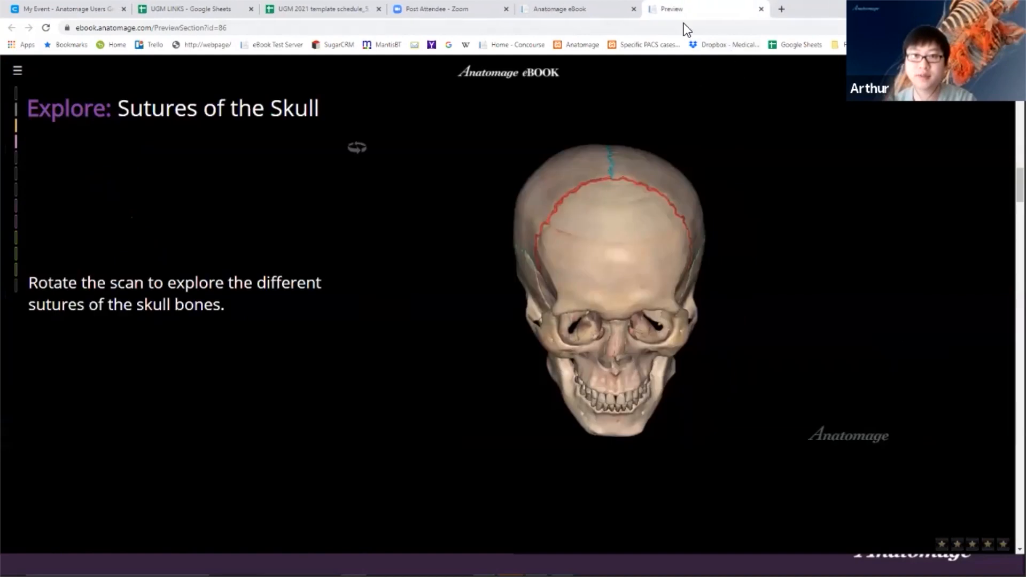
- Close the section preview tabs, log out, and begin entering the other instructor's e-mail
{"action": "left_click", "coordinate": [761, 9]}
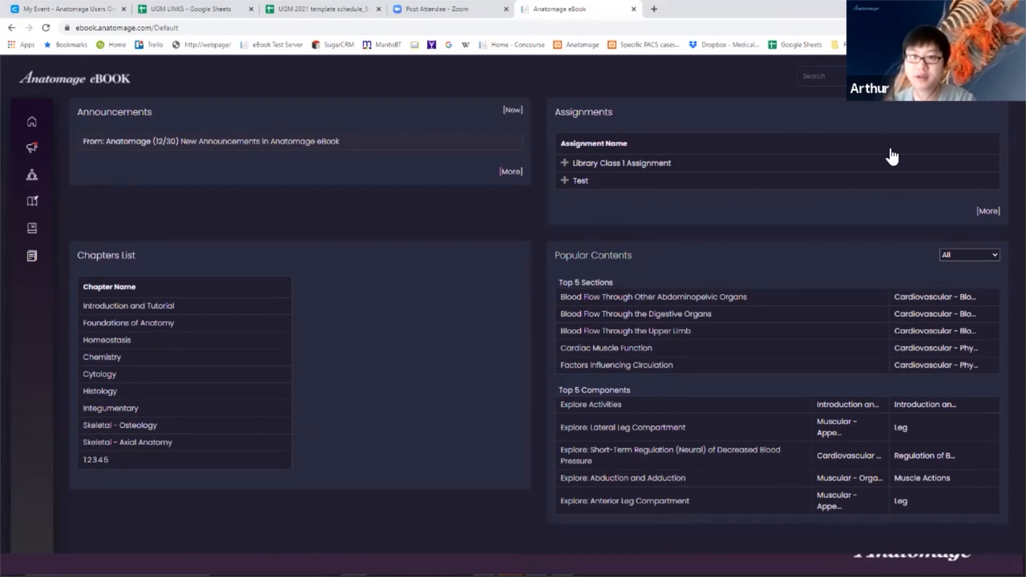
{"action": "left_click", "coordinate": [855, 170]}
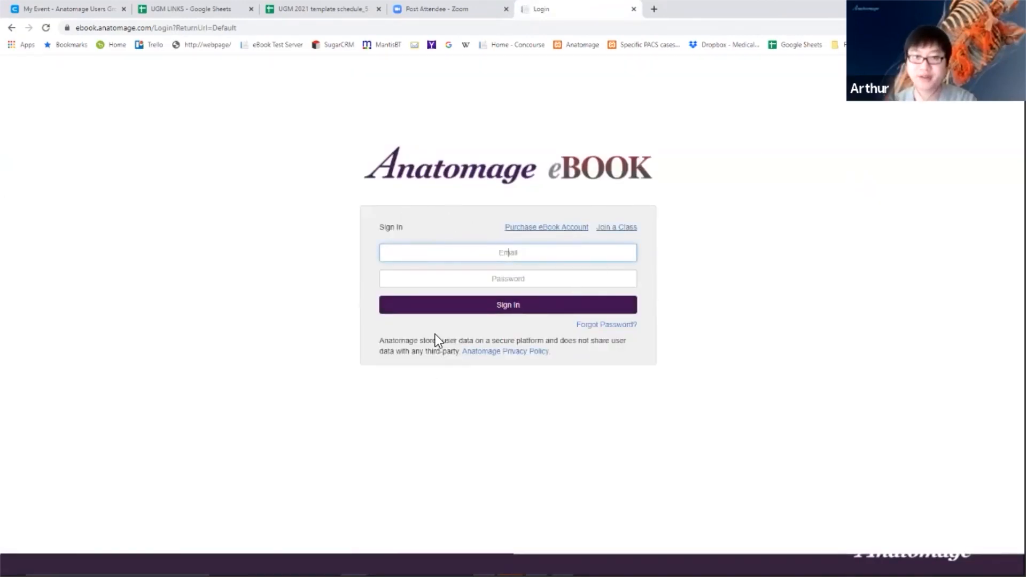
{"action": "left_click", "coordinate": [527, 254]}
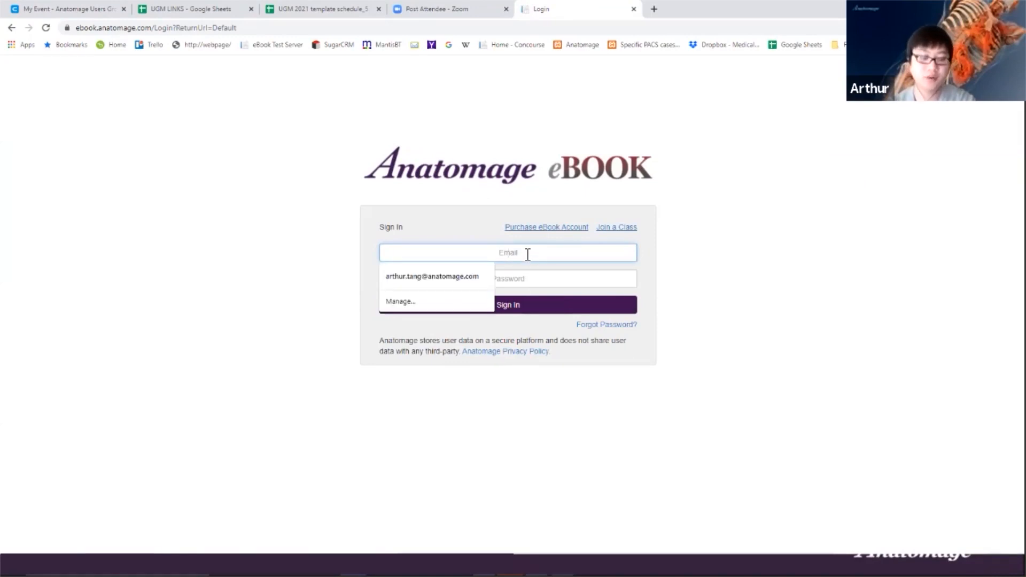
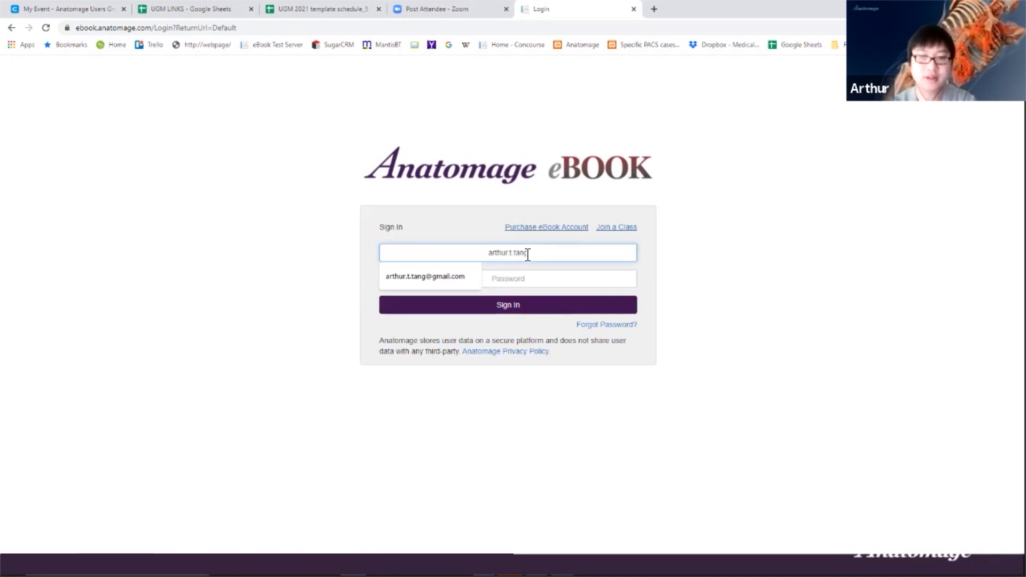
- Complete the instructor's Gmail address, enter the account password, and sign in
{"action": "key", "text": "Tab"}
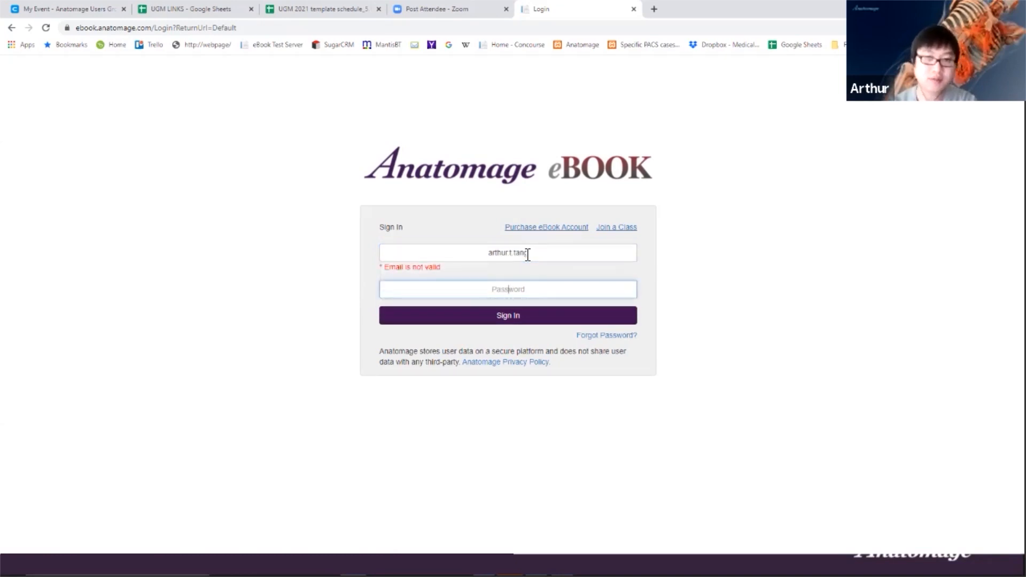
{"action": "left_click", "coordinate": [528, 254]}
{"action": "type", "text": "@gmail.com"}
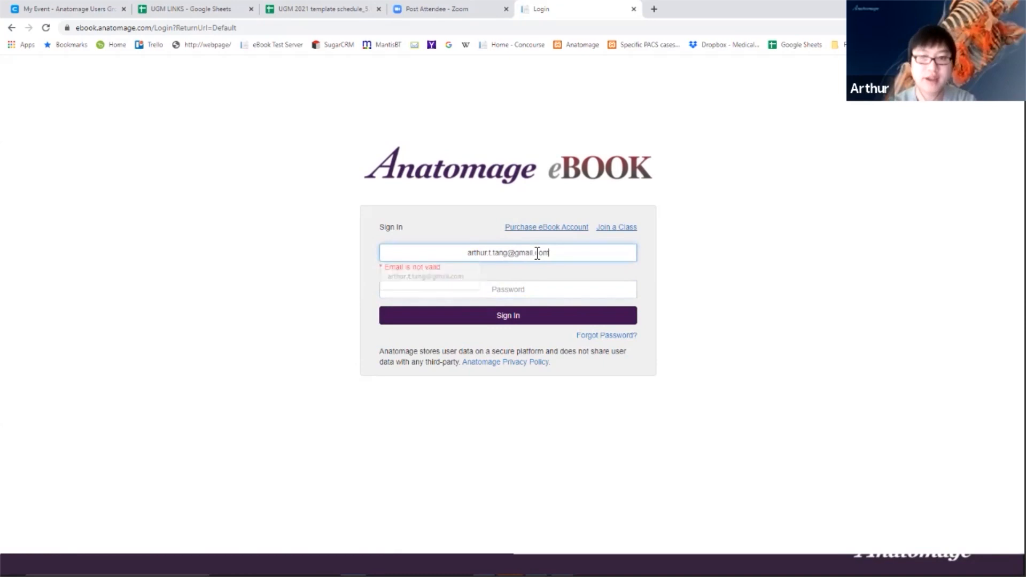
{"action": "key", "text": "Tab"}
{"action": "type", "text": "****"}
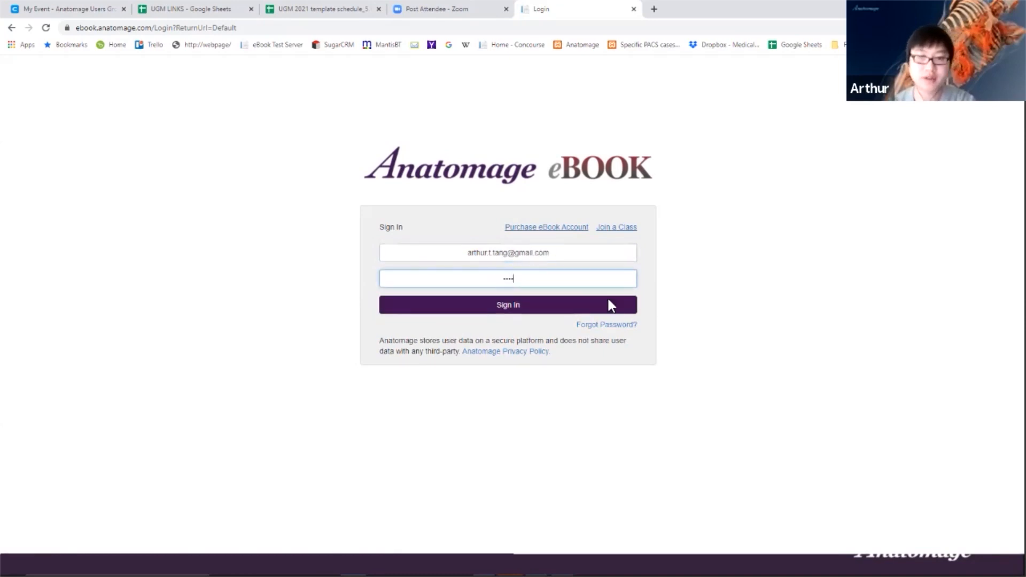
{"action": "left_click", "coordinate": [521, 309]}
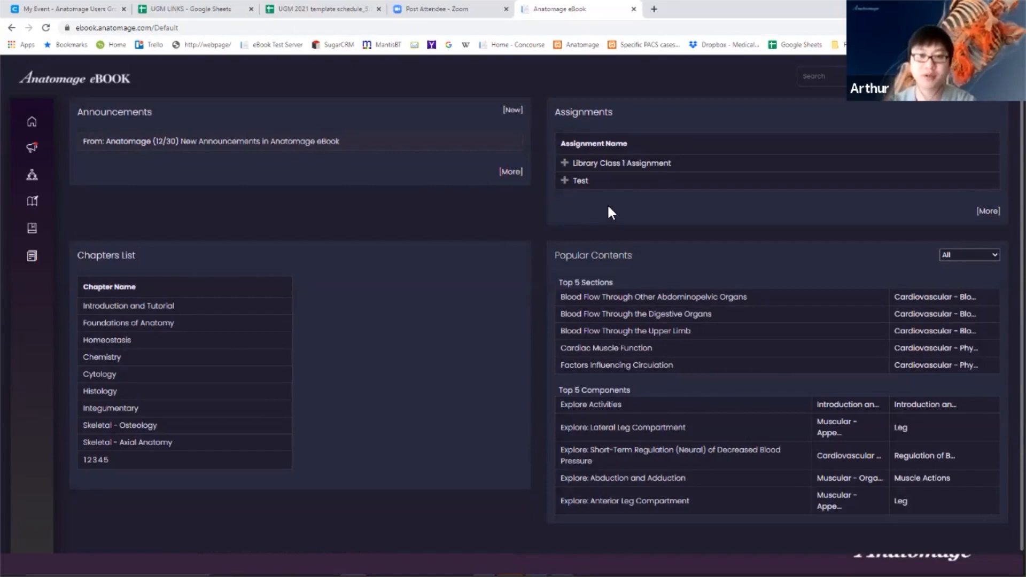
- Advance the slideshow to the Announcements slide, then return to the eBook home dashboard
{"action": "key", "text": "alt+Tab"}
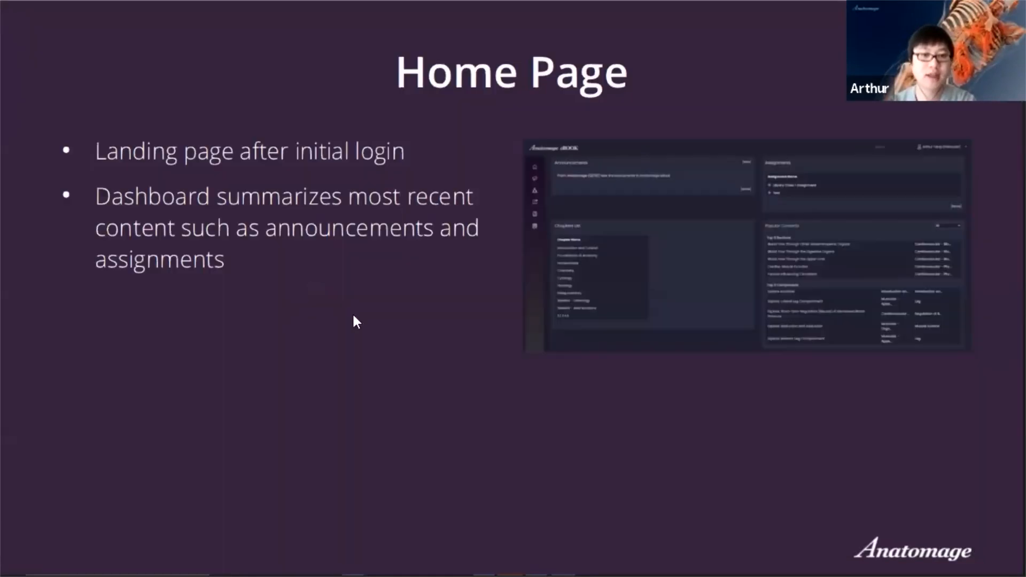
{"action": "left_click", "coordinate": [353, 316]}
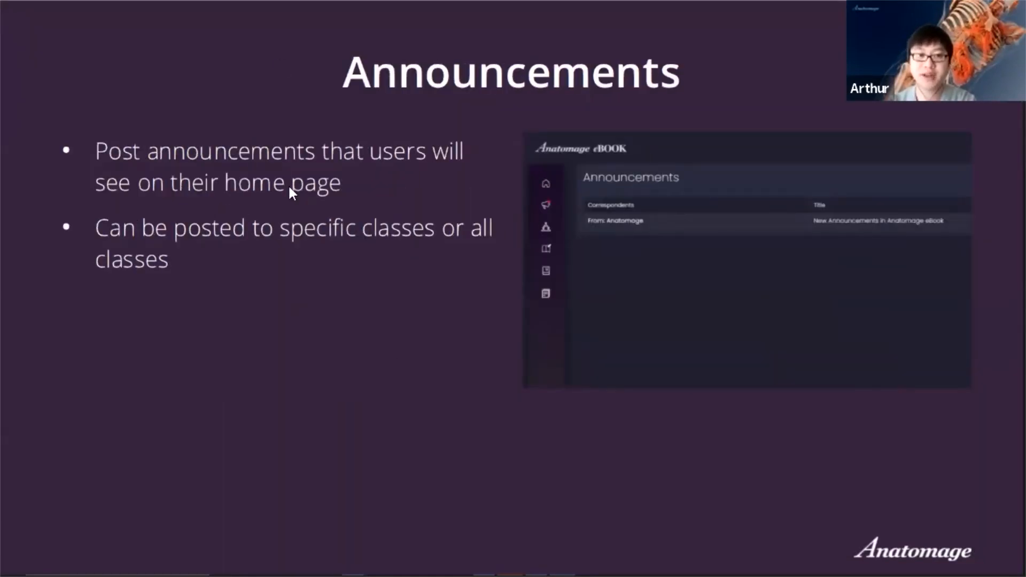
{"action": "key", "text": "alt+Tab"}
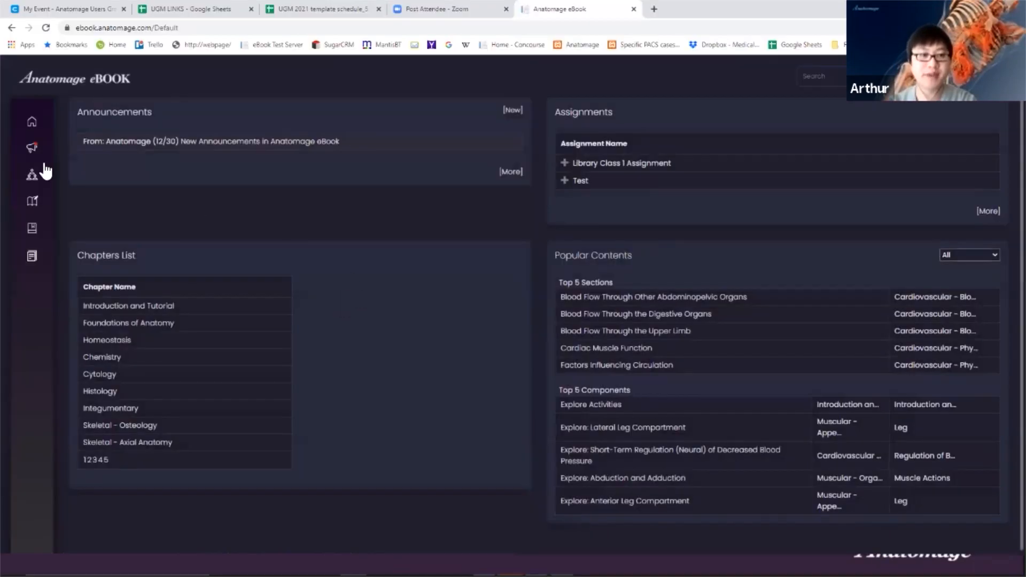
{"action": "mouse_move", "coordinate": [46, 130]}
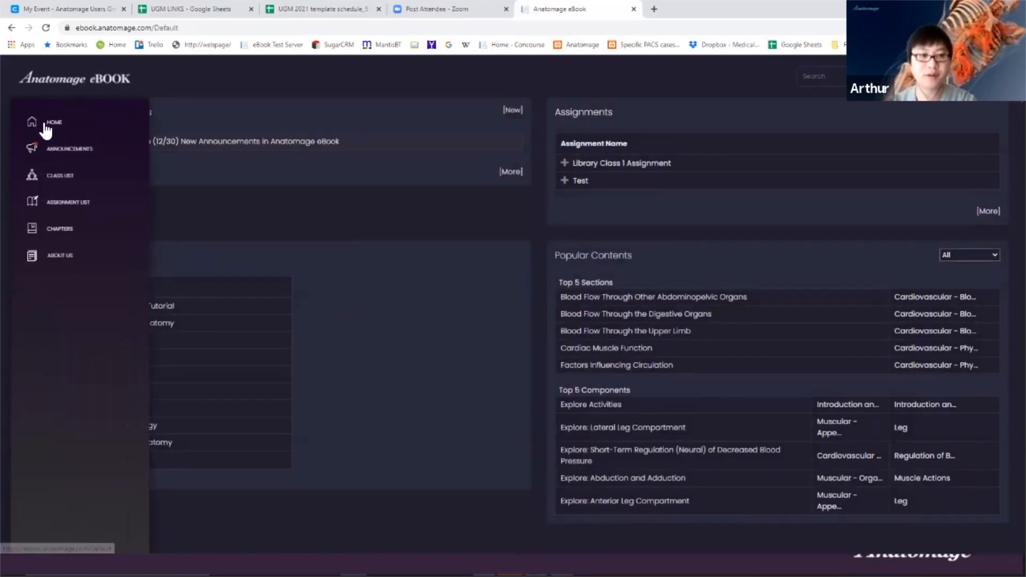
- Show the Announcements page and a New Announcement form for All Classes, cancel it, then return home
{"action": "left_click", "coordinate": [64, 150]}
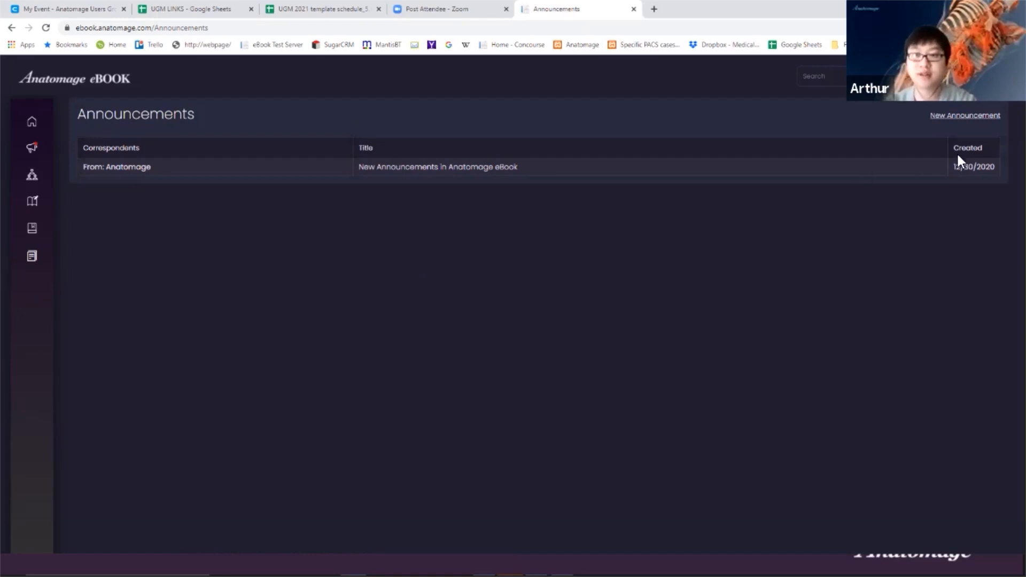
{"action": "left_click", "coordinate": [941, 117]}
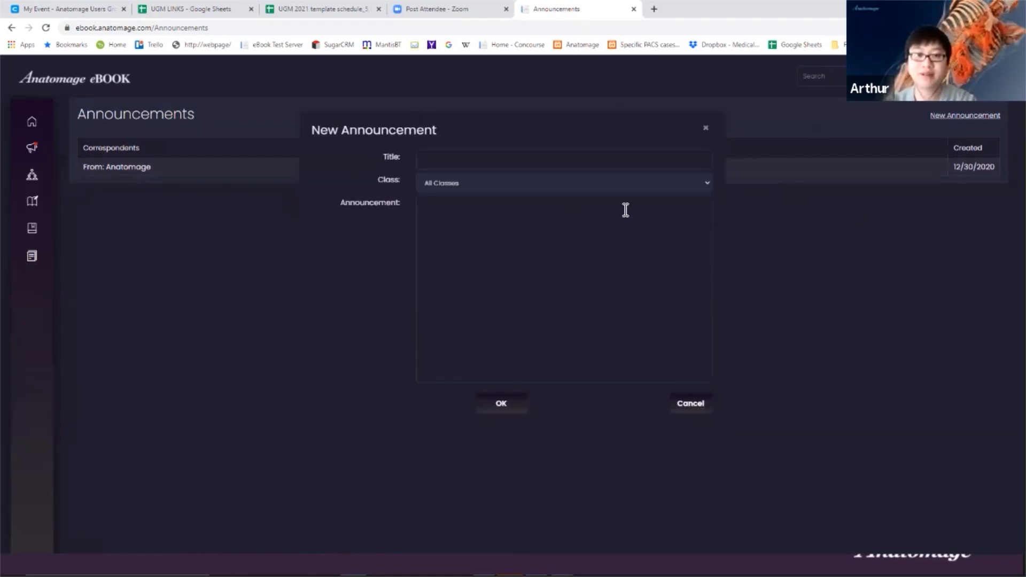
{"action": "left_click", "coordinate": [457, 161]}
{"action": "left_click", "coordinate": [424, 184]}
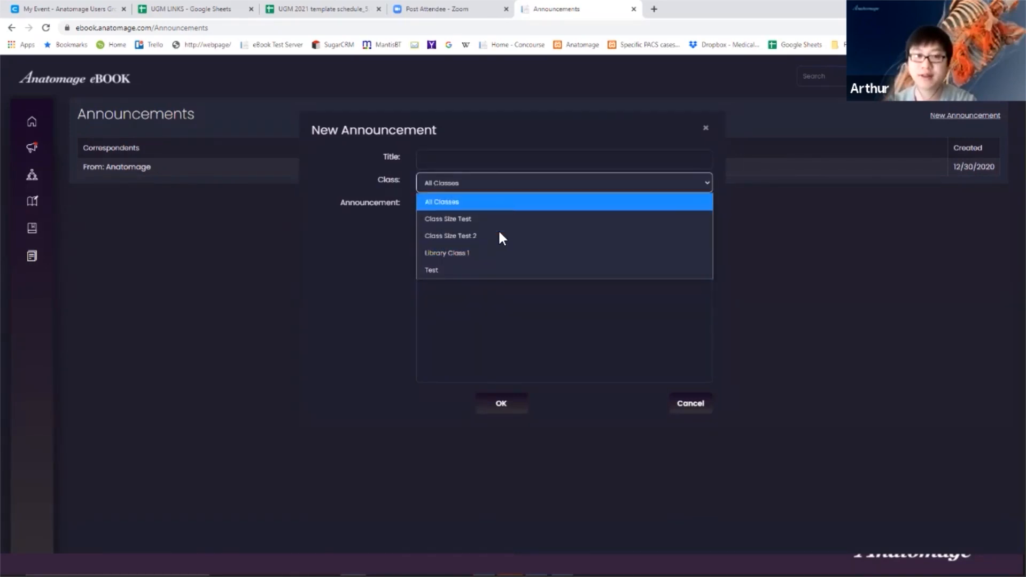
{"action": "left_click", "coordinate": [636, 352]}
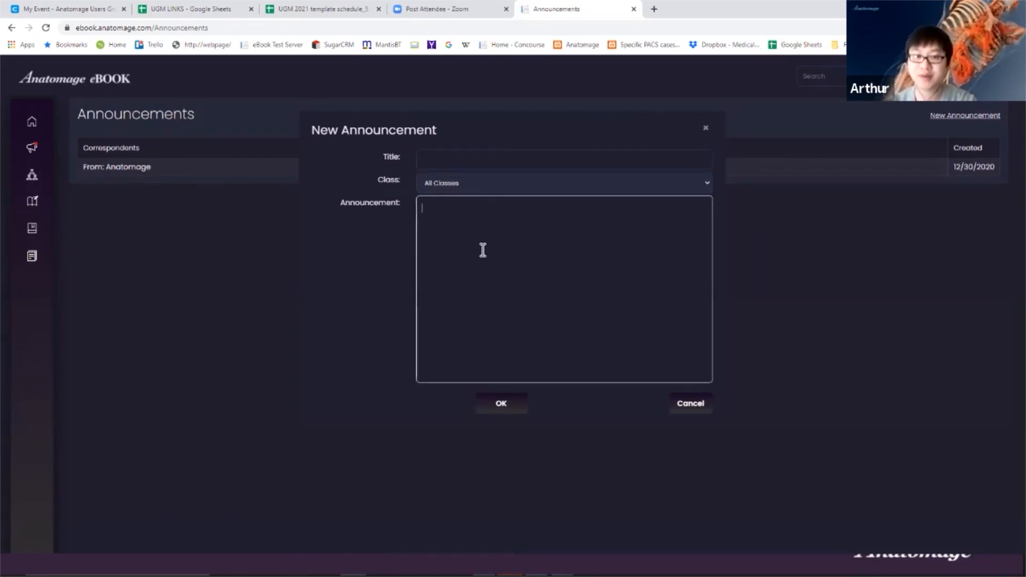
{"action": "left_click", "coordinate": [707, 407]}
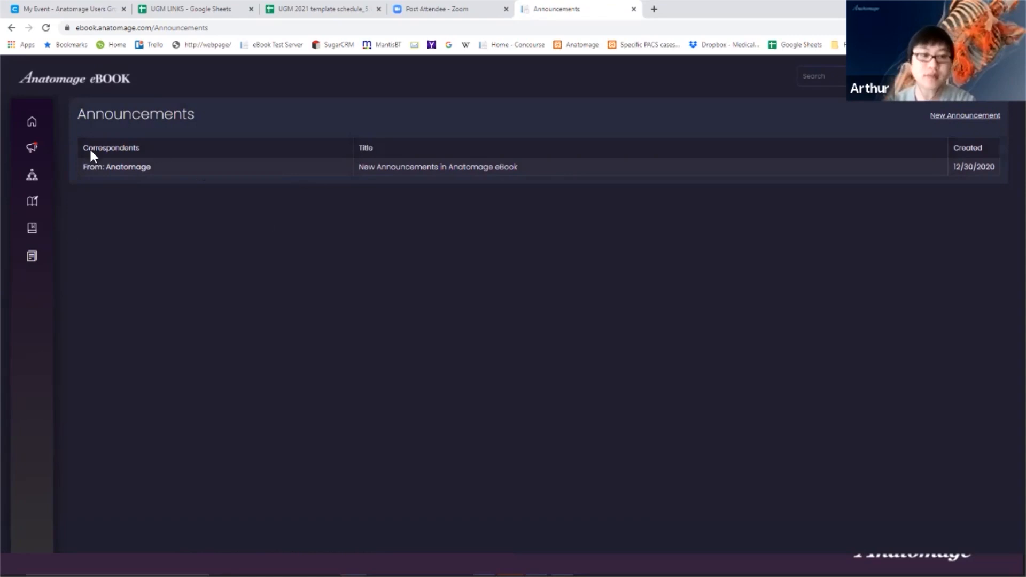
{"action": "left_click", "coordinate": [48, 124]}
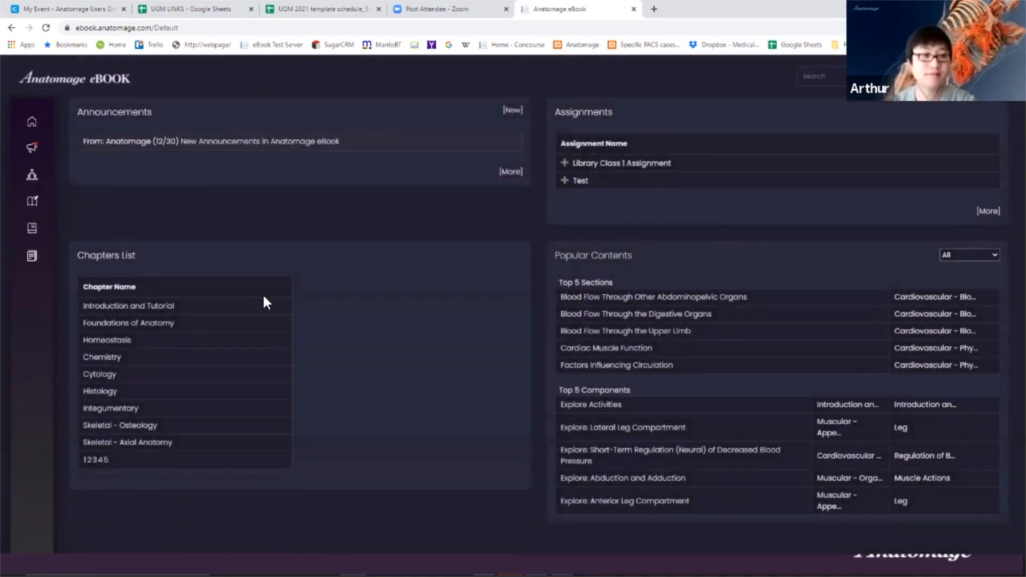
{"action": "key", "text": "alt+Tab"}
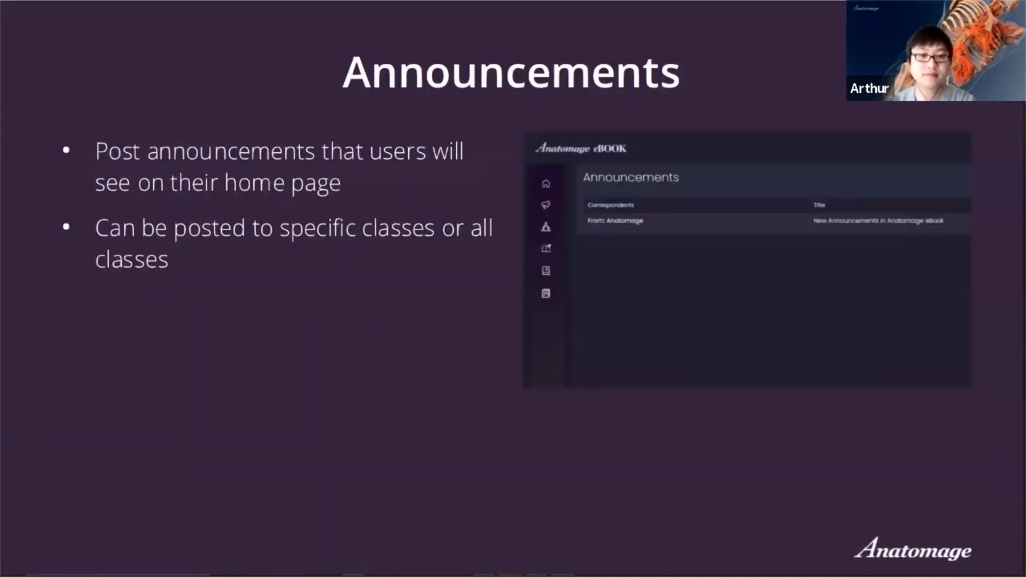
- Present the Class List, Creating a class, Managing classes and Course Metrics slides, then return to Chrome
{"action": "left_click", "coordinate": [346, 331]}
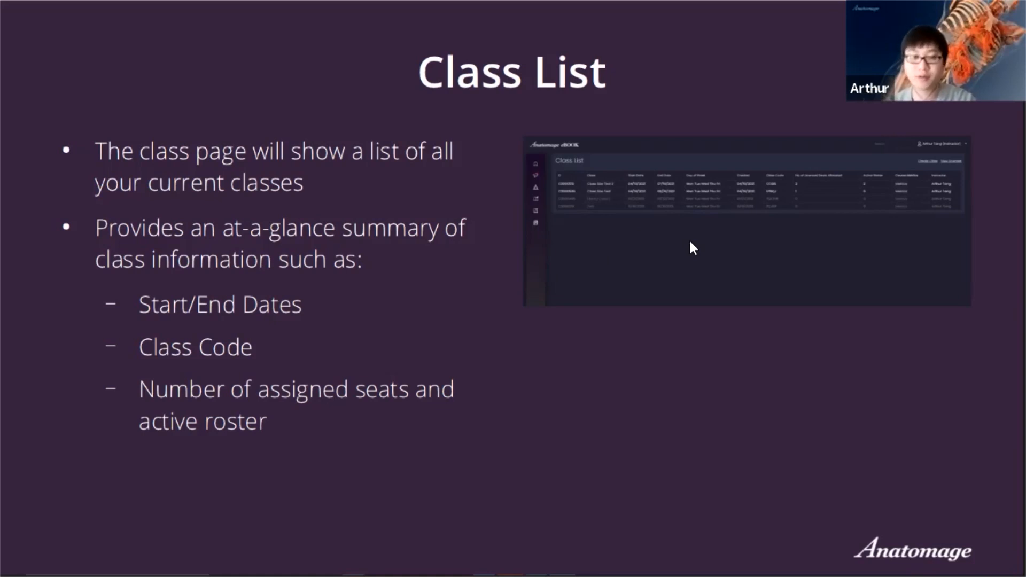
{"action": "left_click", "coordinate": [664, 247]}
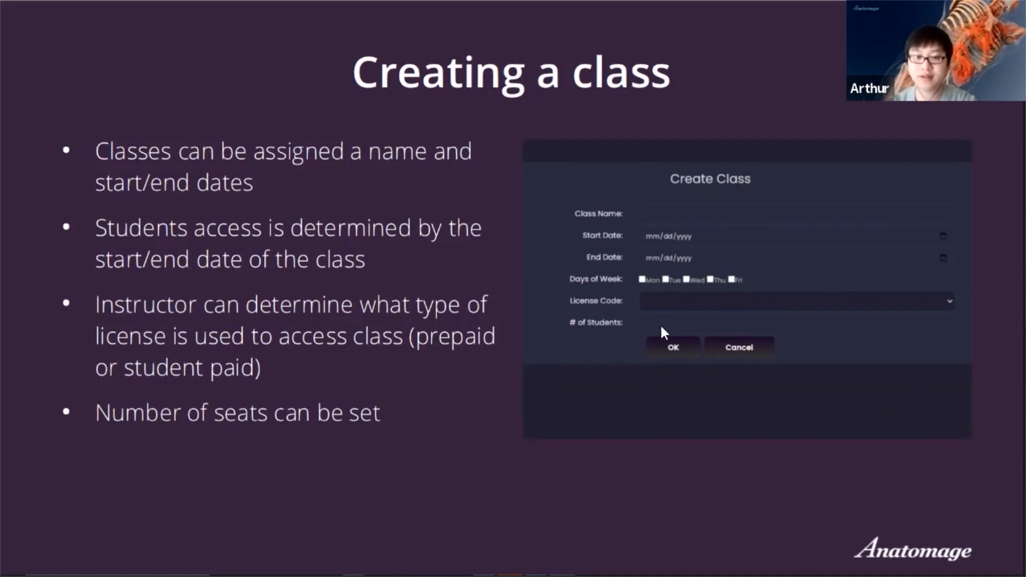
{"action": "left_click", "coordinate": [589, 269]}
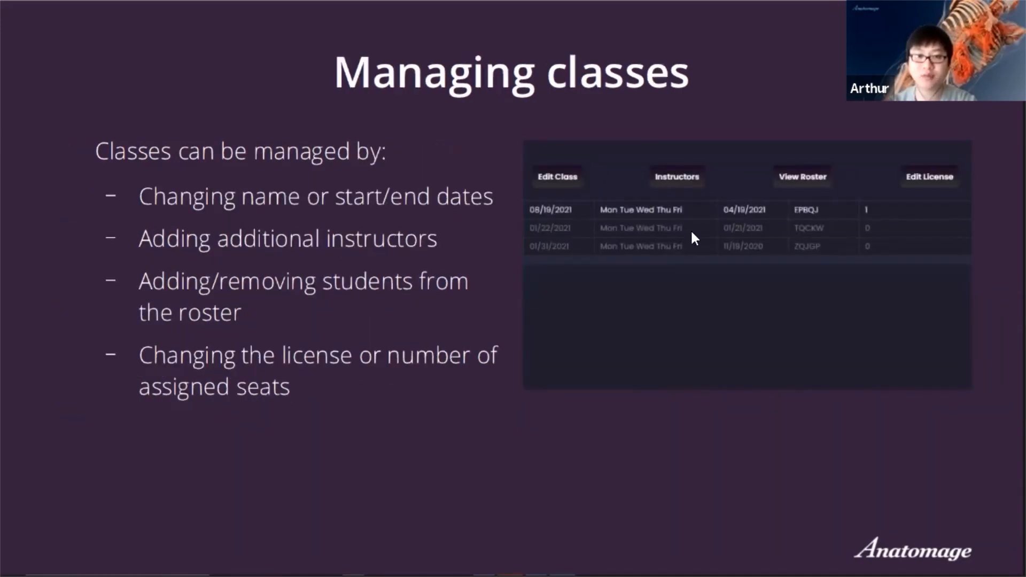
{"action": "left_click", "coordinate": [618, 245]}
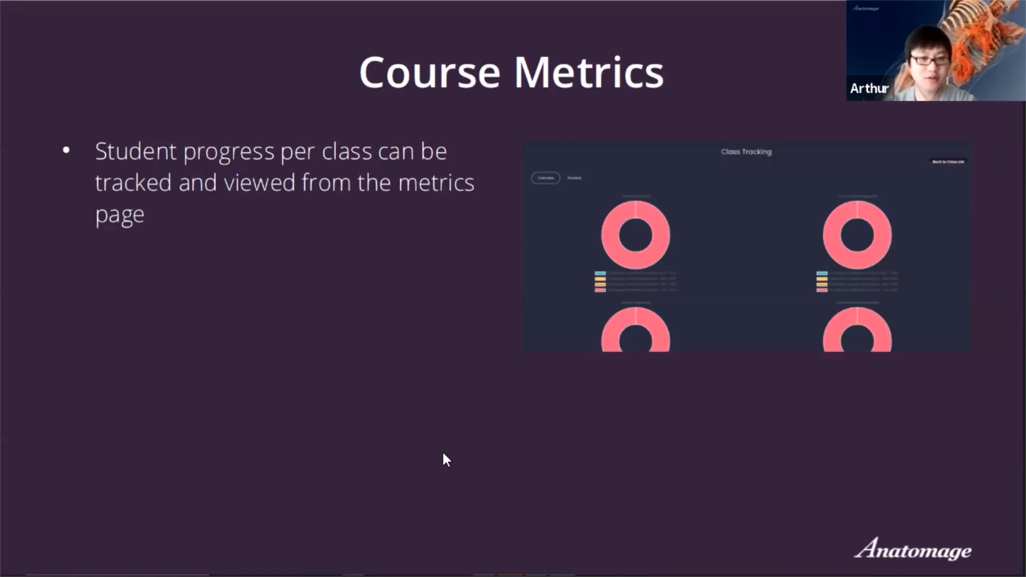
{"action": "key", "text": "alt+Tab"}
{"action": "left_click", "coordinate": [358, 300]}
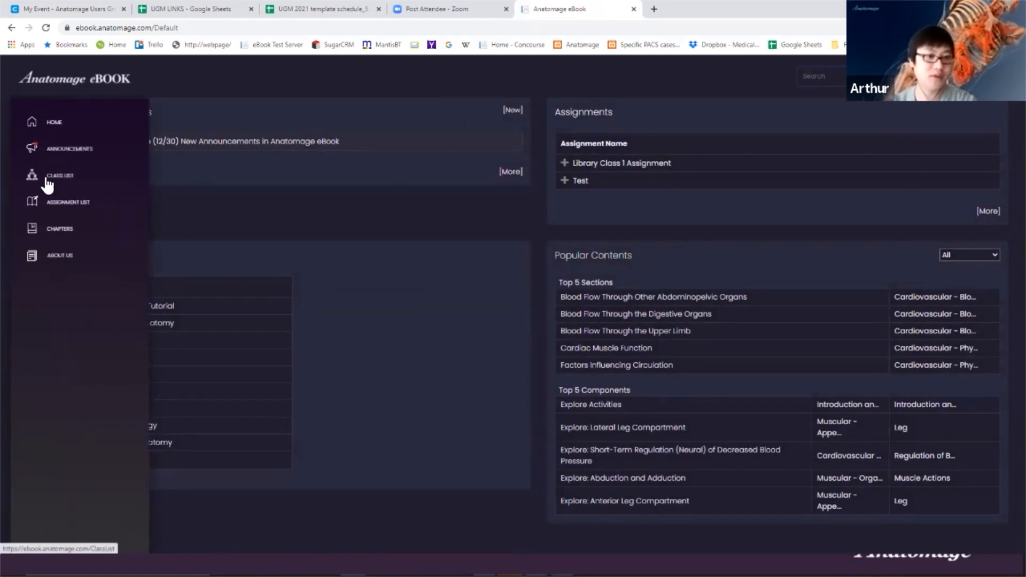
- Show the Class List of four classes, then bring up an empty Create Class form
{"action": "left_click", "coordinate": [51, 182]}
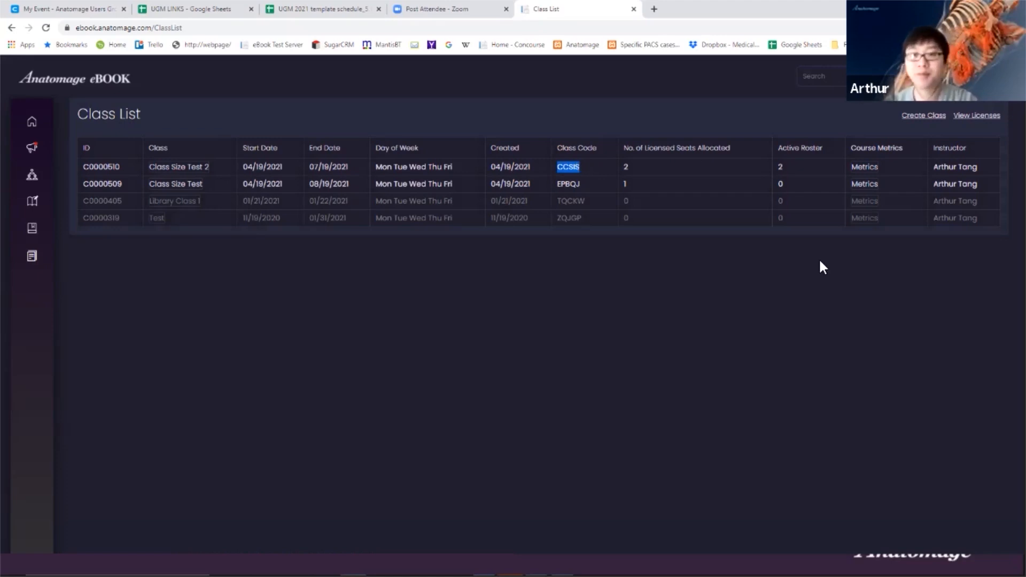
{"action": "left_click", "coordinate": [691, 152]}
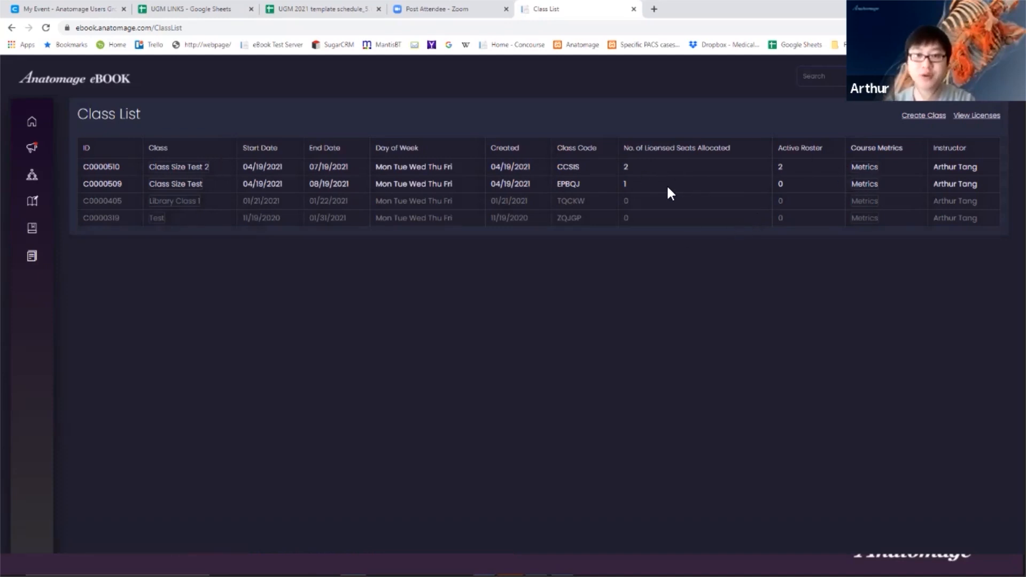
{"action": "left_click", "coordinate": [908, 116]}
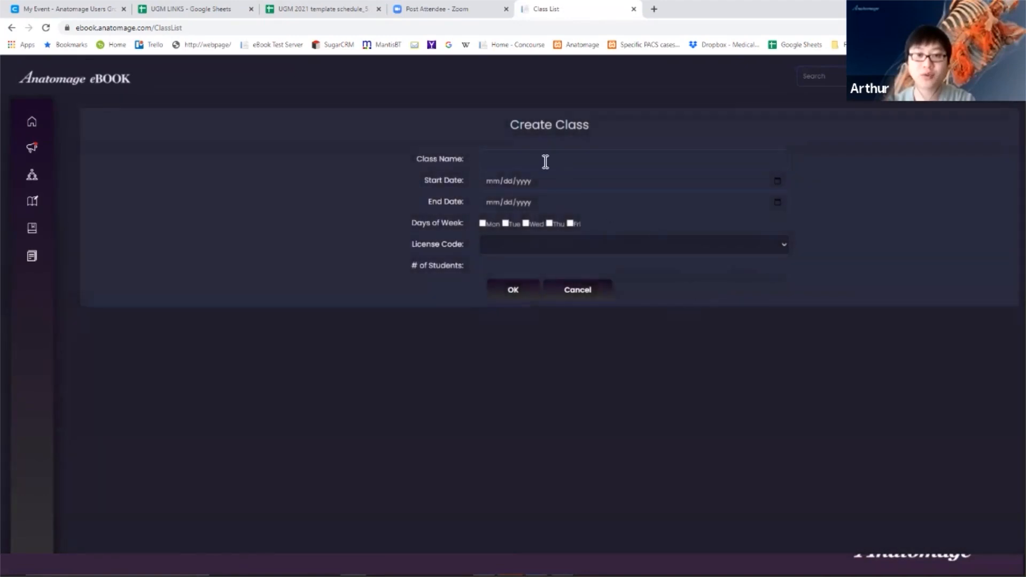
{"action": "left_click", "coordinate": [545, 161]}
{"action": "left_click", "coordinate": [350, 172]}
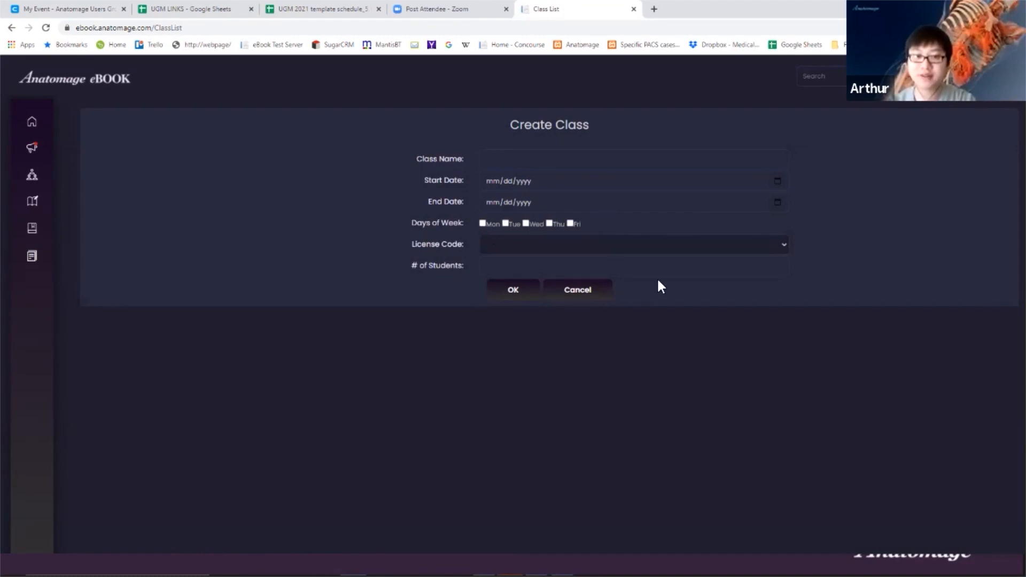
{"action": "left_click", "coordinate": [780, 243]}
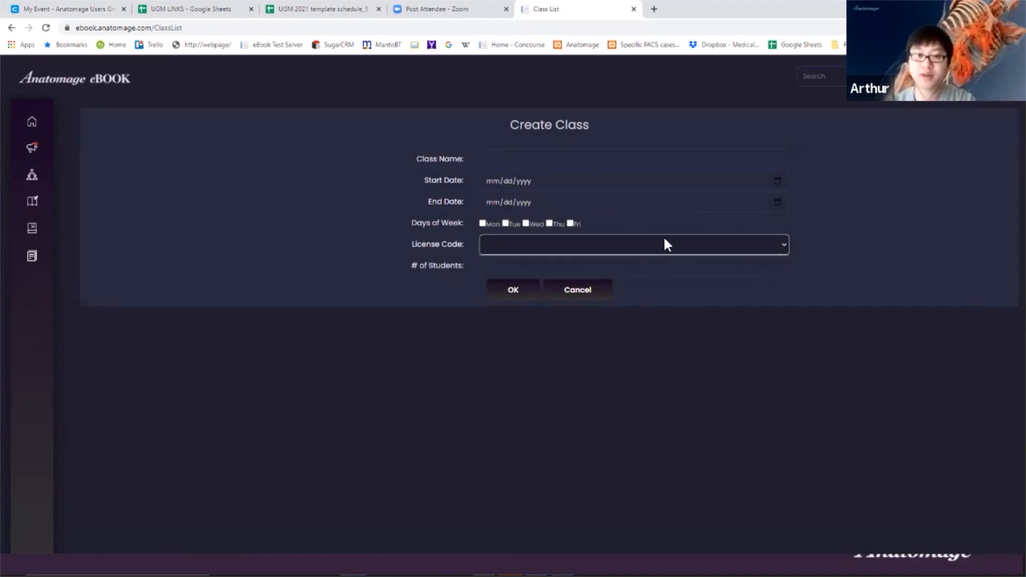
{"action": "left_click", "coordinate": [811, 234]}
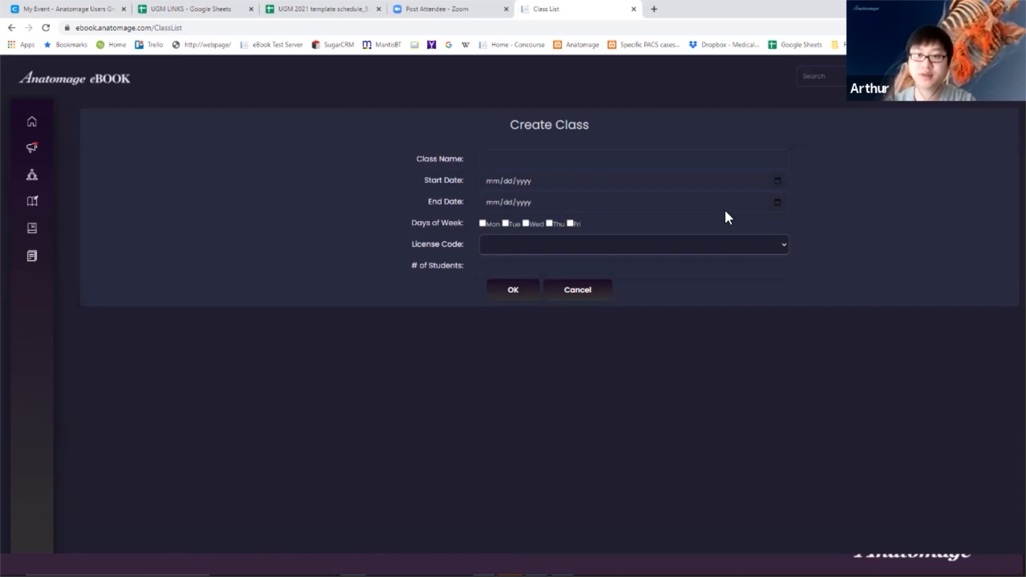
{"action": "left_click", "coordinate": [514, 266]}
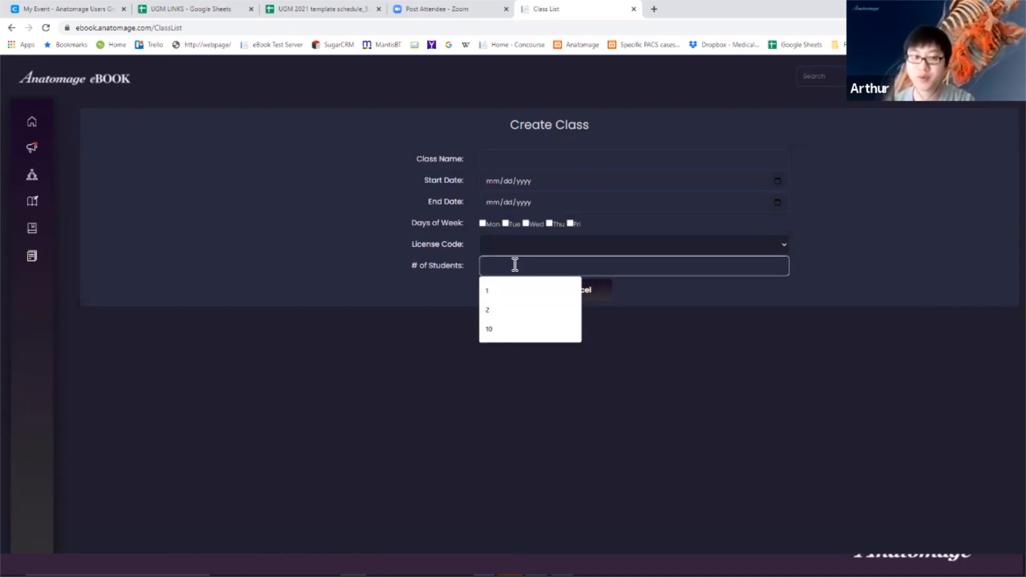
{"action": "left_click", "coordinate": [433, 364]}
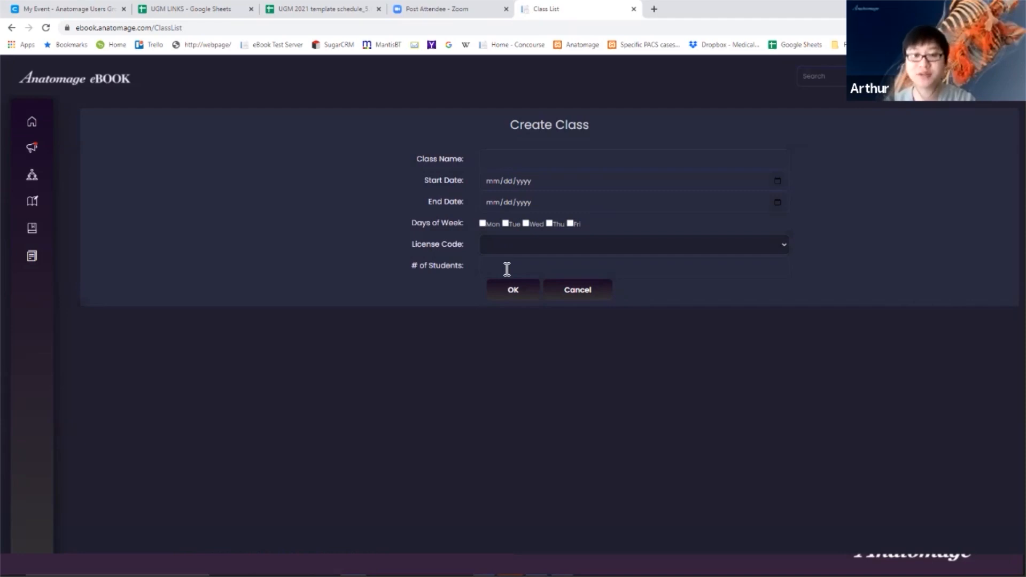
- Cancel the new class, preview and cancel Edit Class for Class Size Test 2, then view its instructors
{"action": "left_click", "coordinate": [607, 292]}
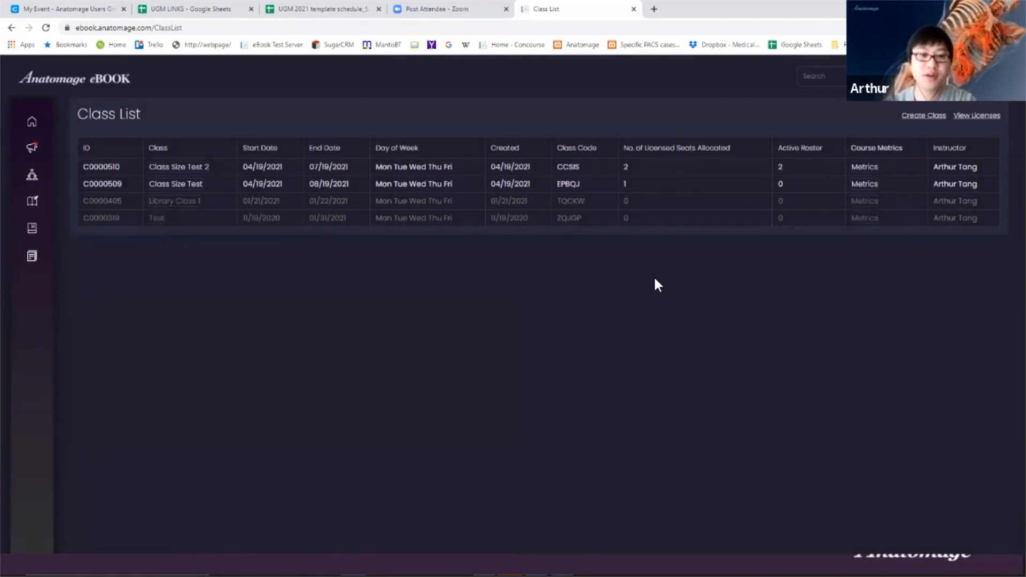
{"action": "left_click", "coordinate": [204, 167]}
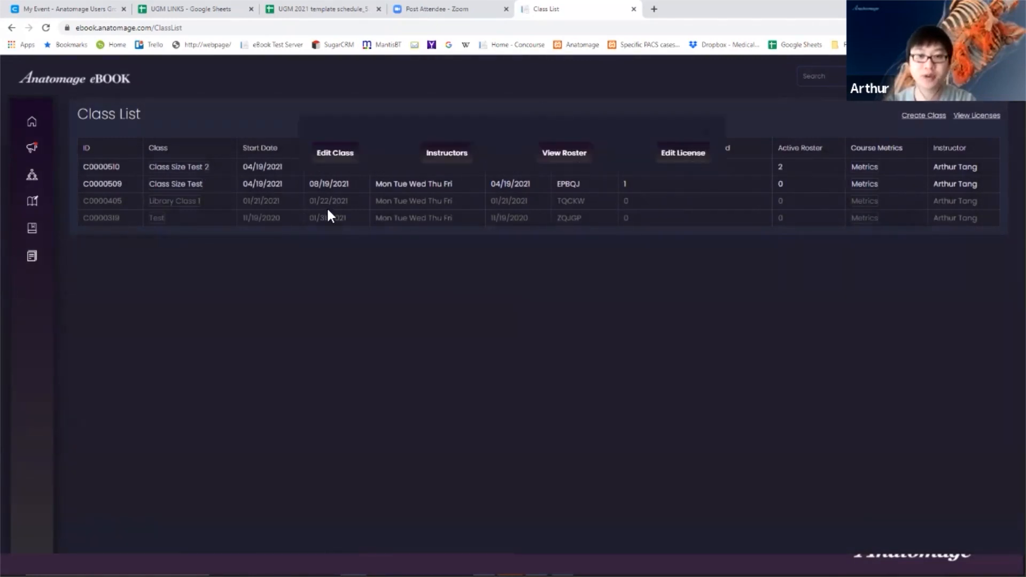
{"action": "left_click", "coordinate": [338, 155]}
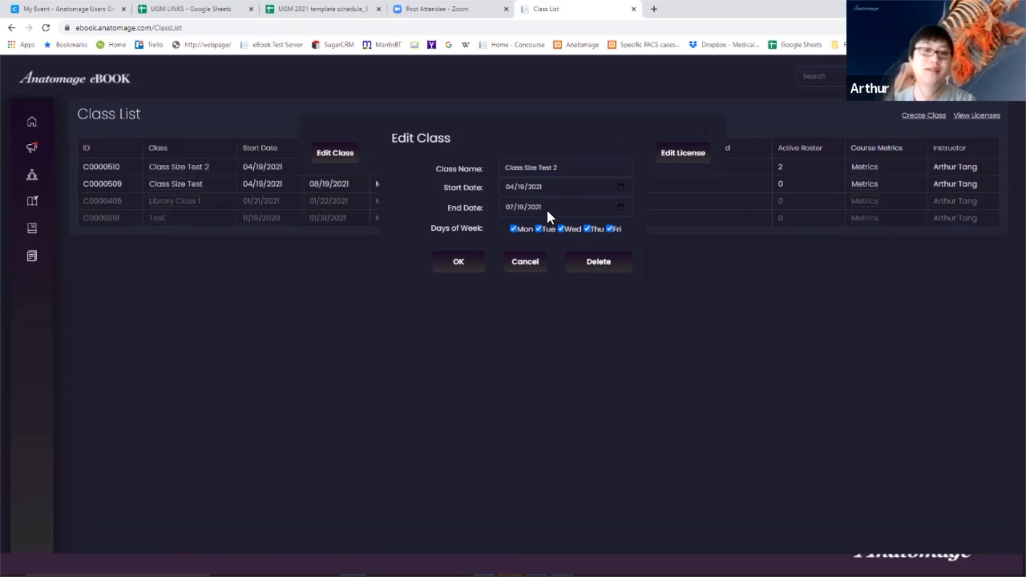
{"action": "left_click", "coordinate": [541, 262]}
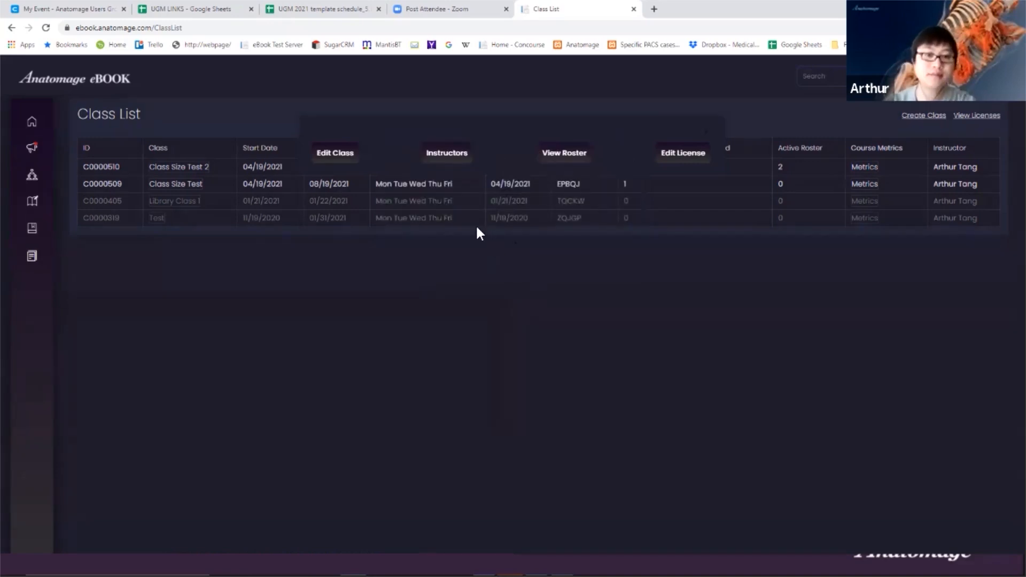
{"action": "left_click", "coordinate": [457, 155]}
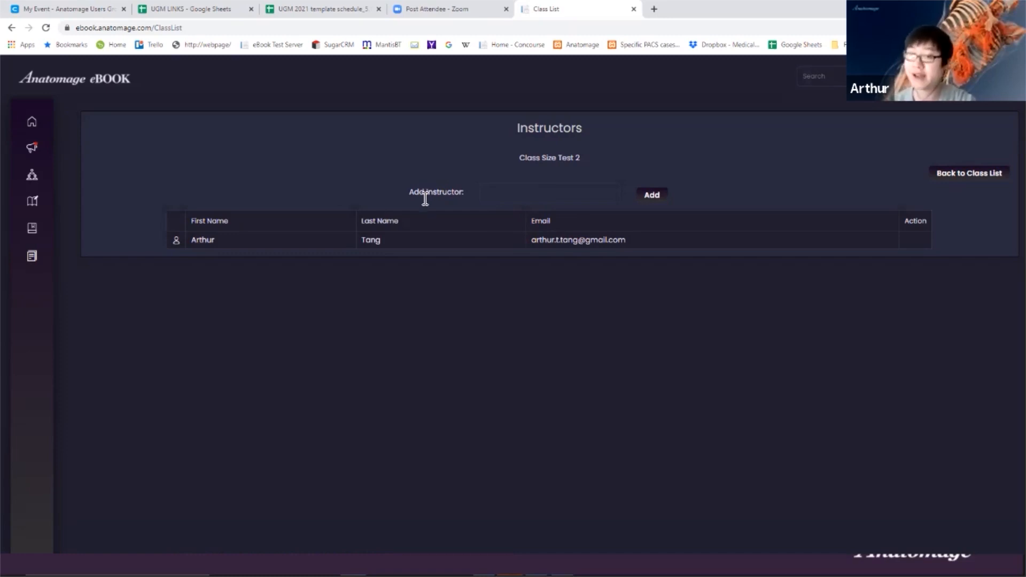
- View Class Size Test 2's roster of 2 students, then return to the Class List row actions
{"action": "left_click", "coordinate": [967, 178]}
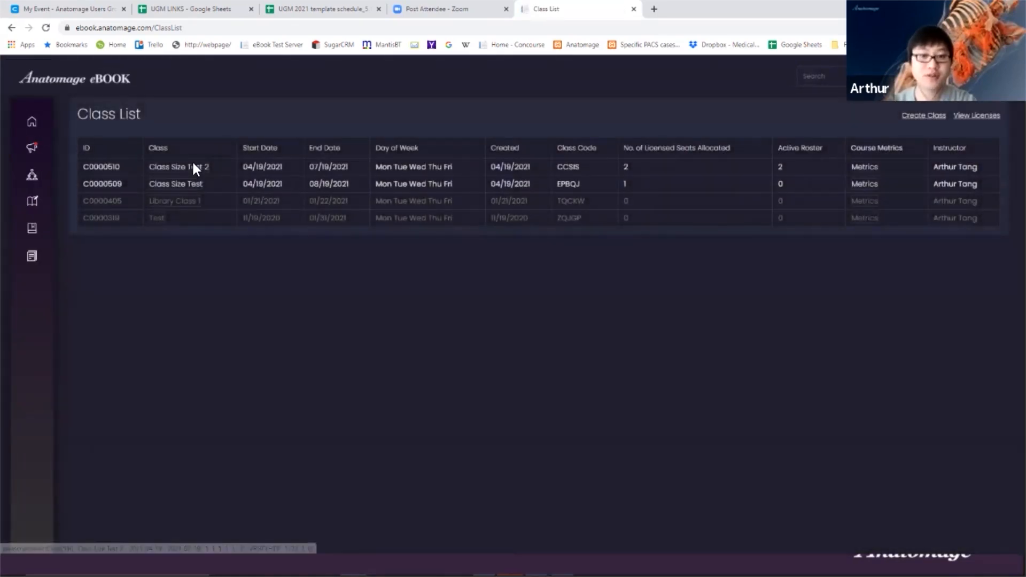
{"action": "left_click", "coordinate": [195, 167]}
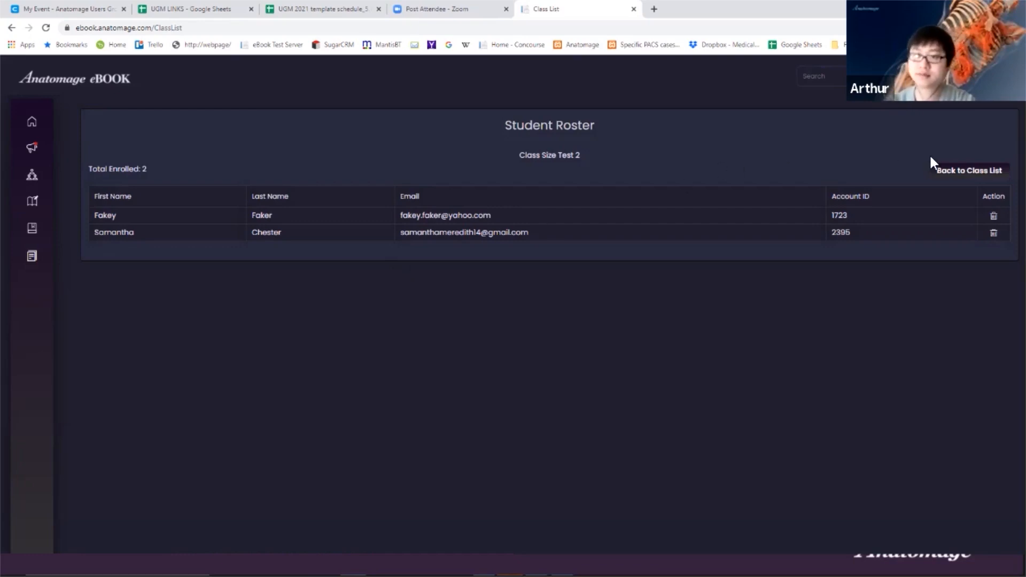
{"action": "left_click", "coordinate": [932, 173]}
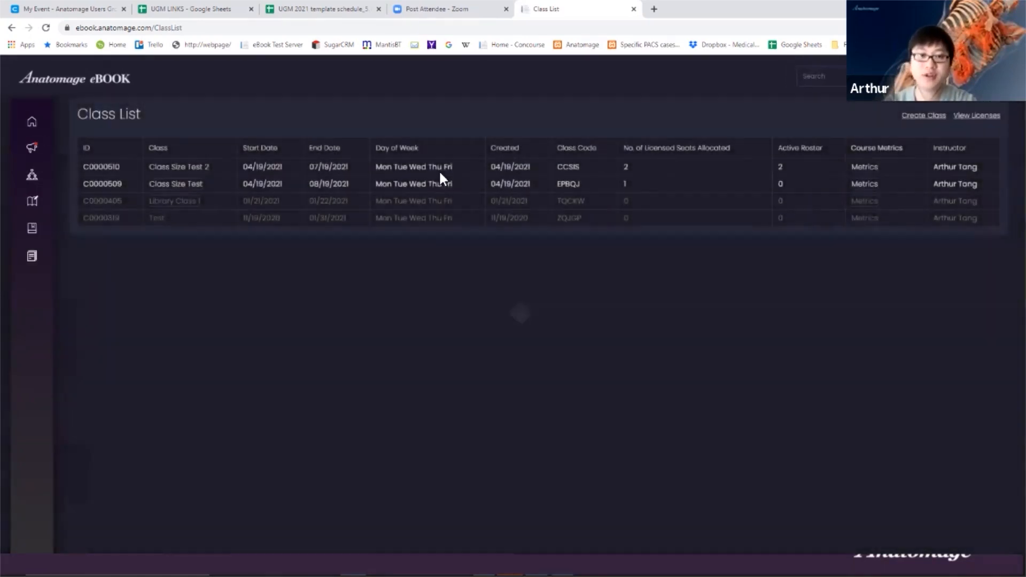
{"action": "left_click", "coordinate": [187, 168]}
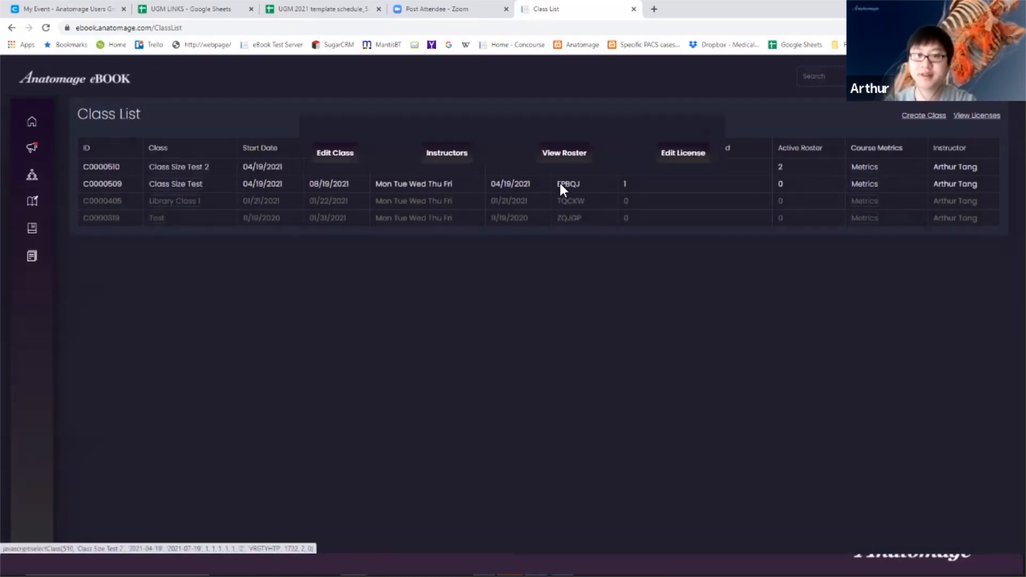
- Inspect Class Size Test 2's license code and two seats unchanged, then open its Metrics
{"action": "left_click", "coordinate": [666, 154]}
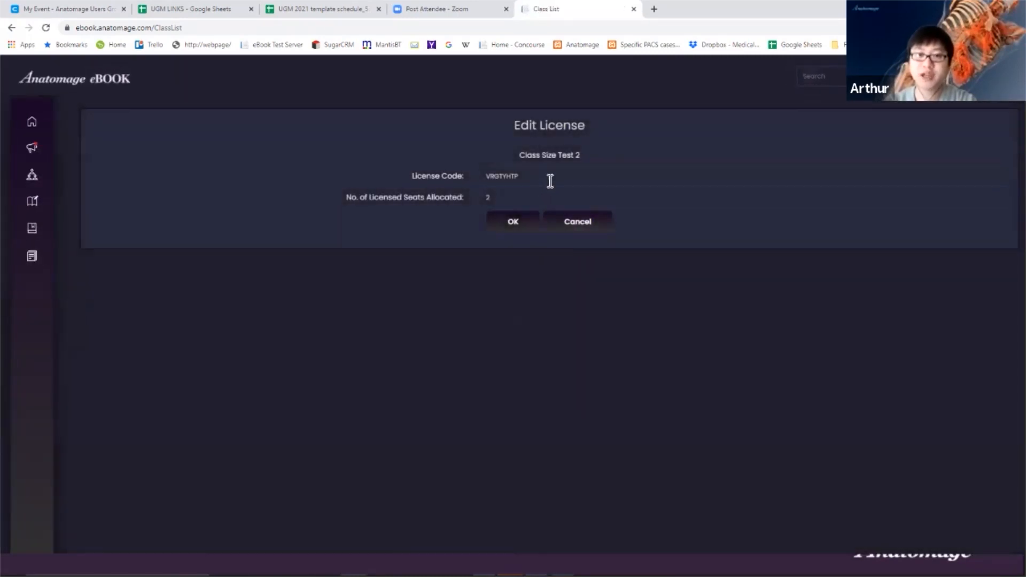
{"action": "left_click", "coordinate": [516, 178]}
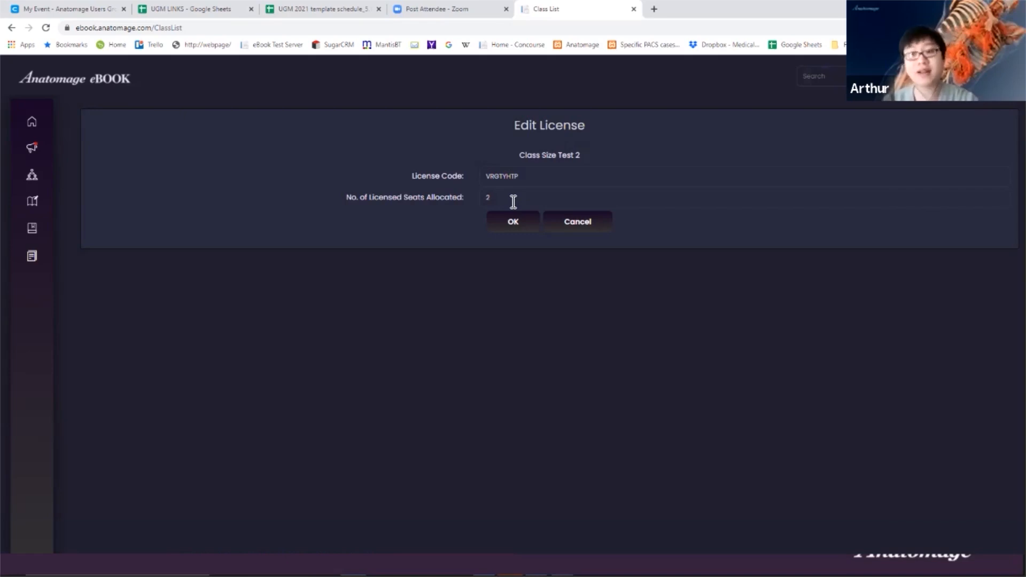
{"action": "left_click", "coordinate": [571, 223]}
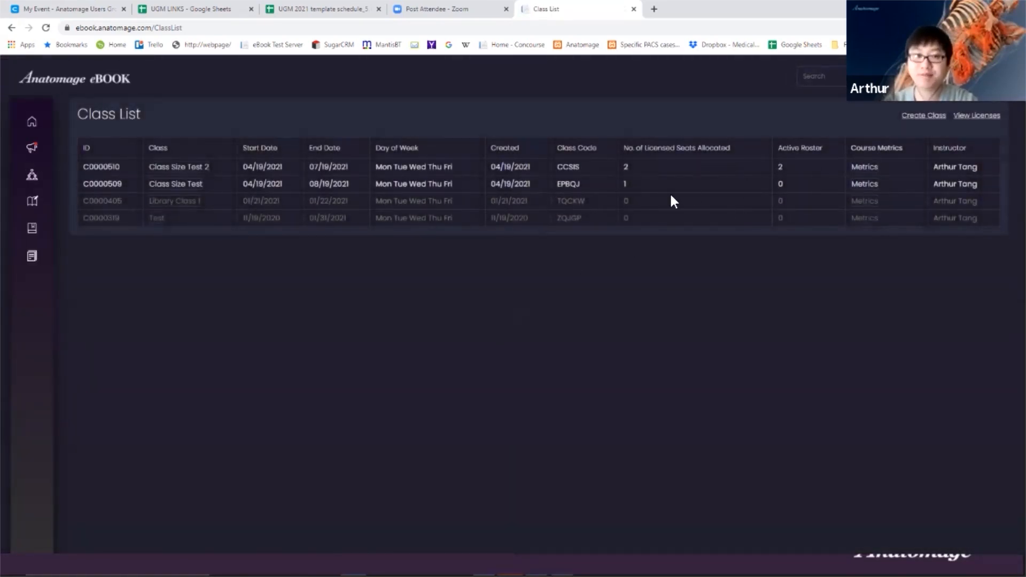
{"action": "left_click", "coordinate": [861, 167]}
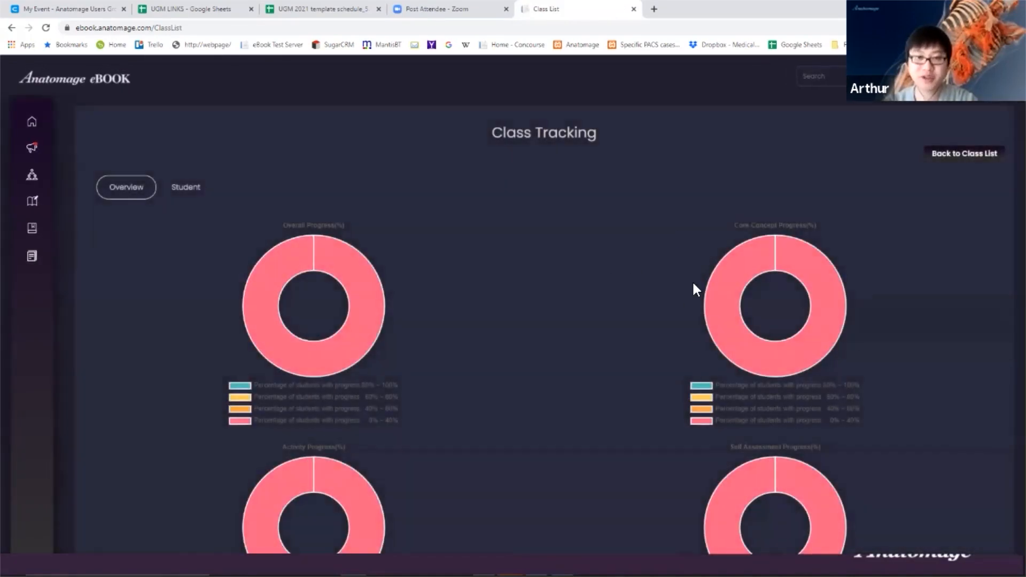
- Scroll through Class Size Test 2's donut charts, reading Overall Progress at 0–40%, then switch to the slides
{"action": "scroll", "coordinate": [691, 281], "scroll_direction": "down", "scroll_amount": 2}
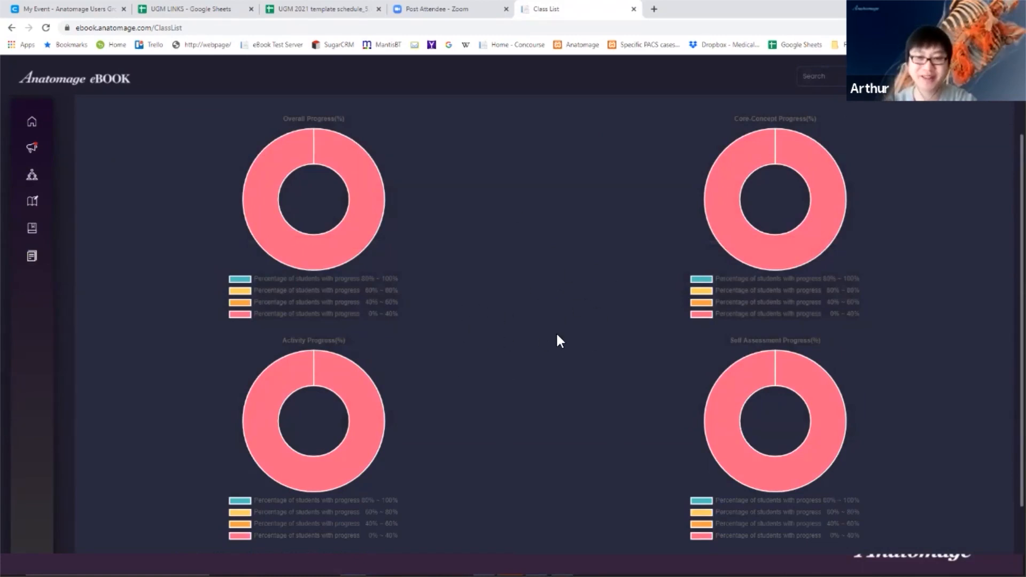
{"action": "scroll", "coordinate": [556, 332], "scroll_direction": "up", "scroll_amount": 2}
{"action": "scroll", "coordinate": [534, 320], "scroll_direction": "down", "scroll_amount": 2}
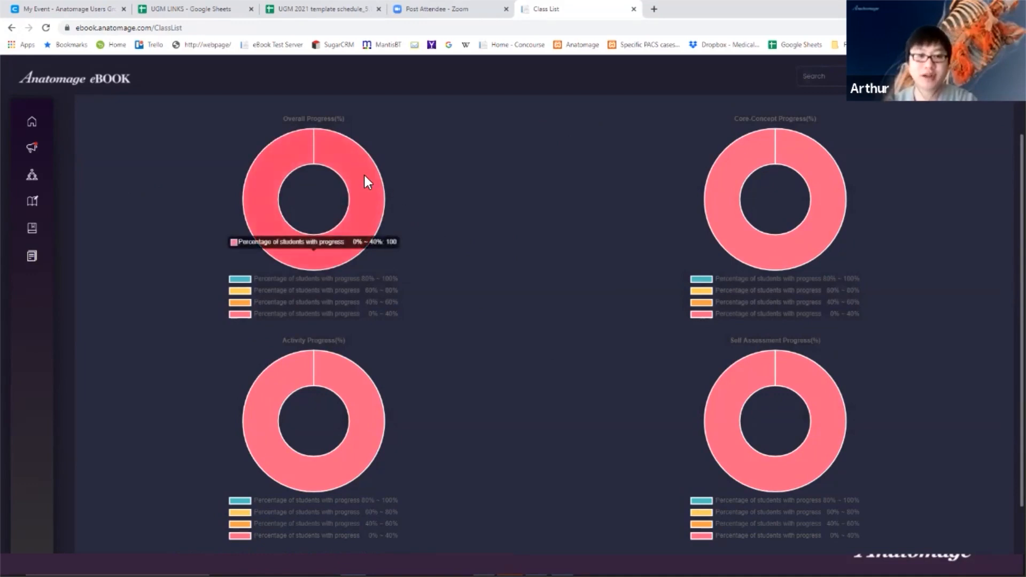
{"action": "mouse_move", "coordinate": [256, 181]}
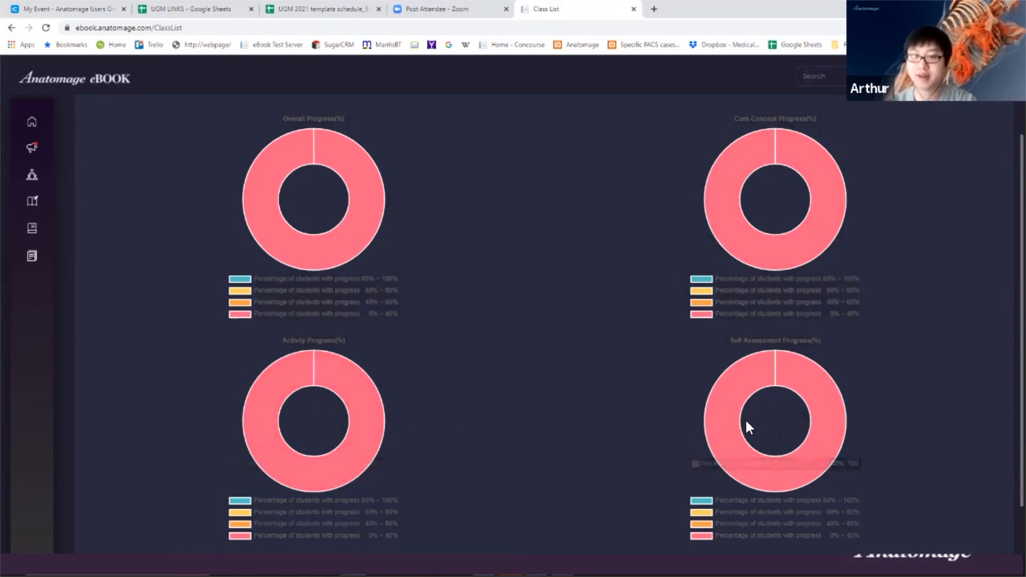
{"action": "scroll", "coordinate": [614, 428], "scroll_direction": "up", "scroll_amount": 2}
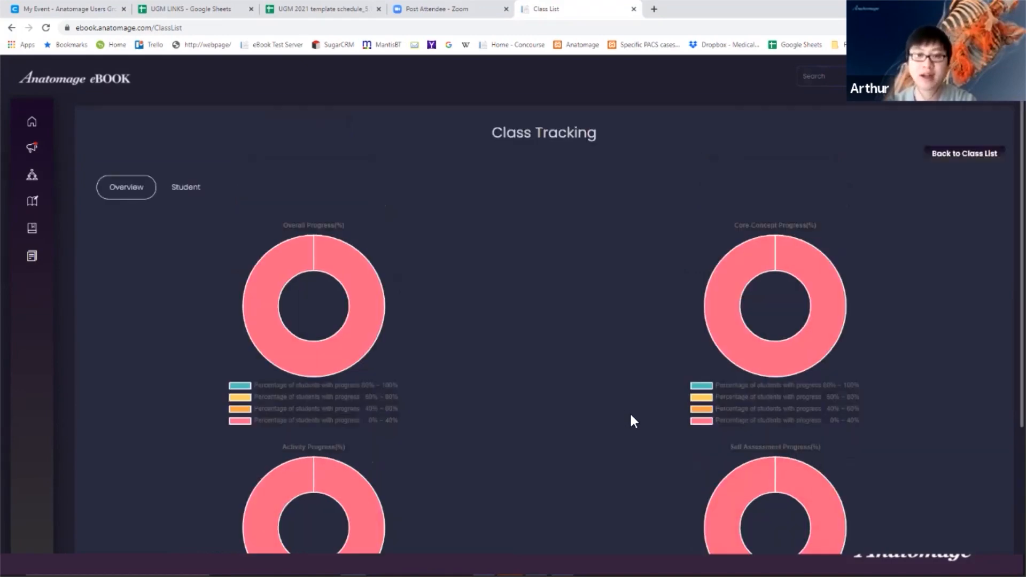
{"action": "scroll", "coordinate": [629, 412], "scroll_direction": "down", "scroll_amount": 2}
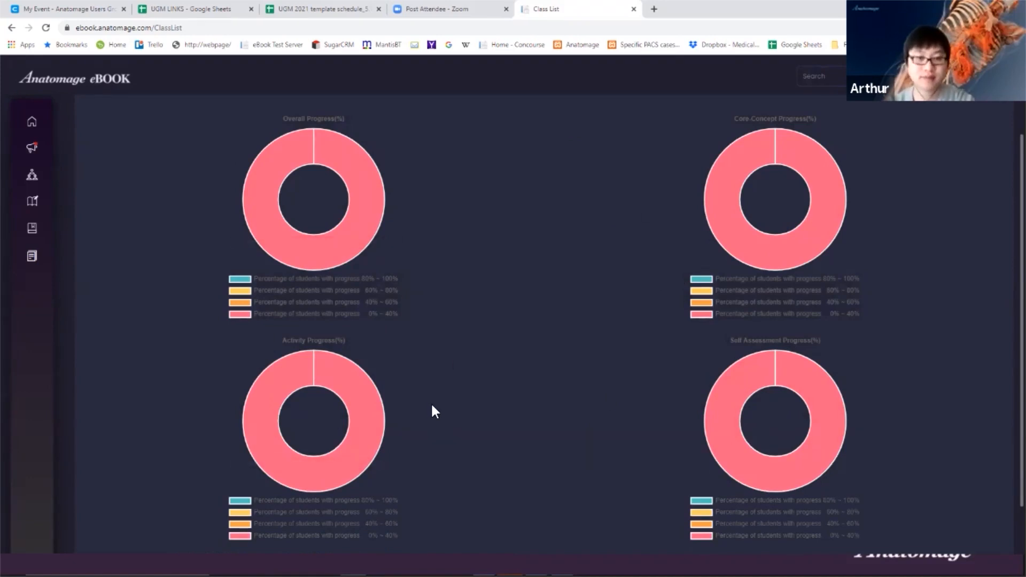
{"action": "key", "text": "alt+Tab"}
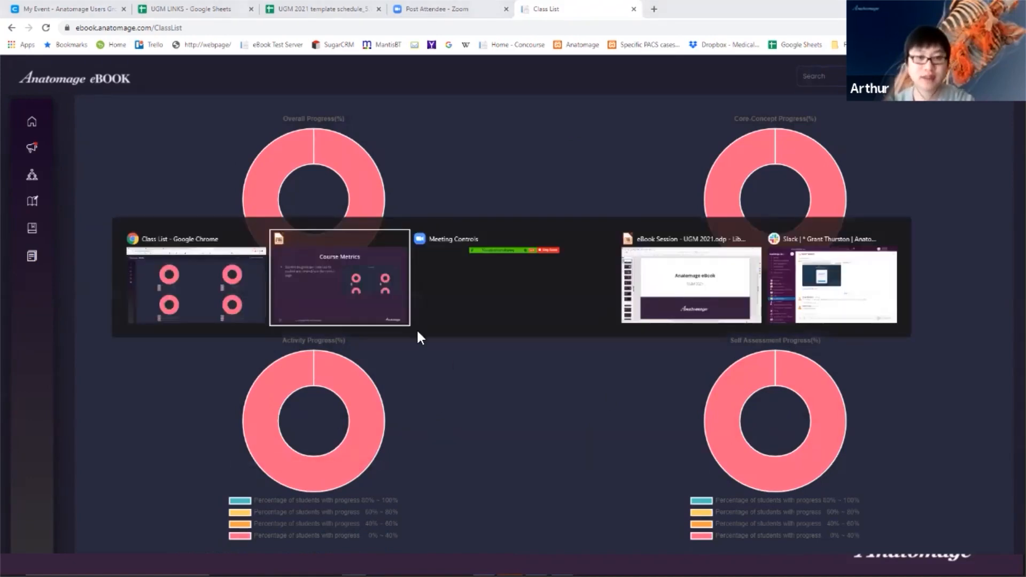
- Advance the slideshow from Course Metrics to the Assignment List slide, then head back to the browser
{"action": "left_click", "coordinate": [319, 301]}
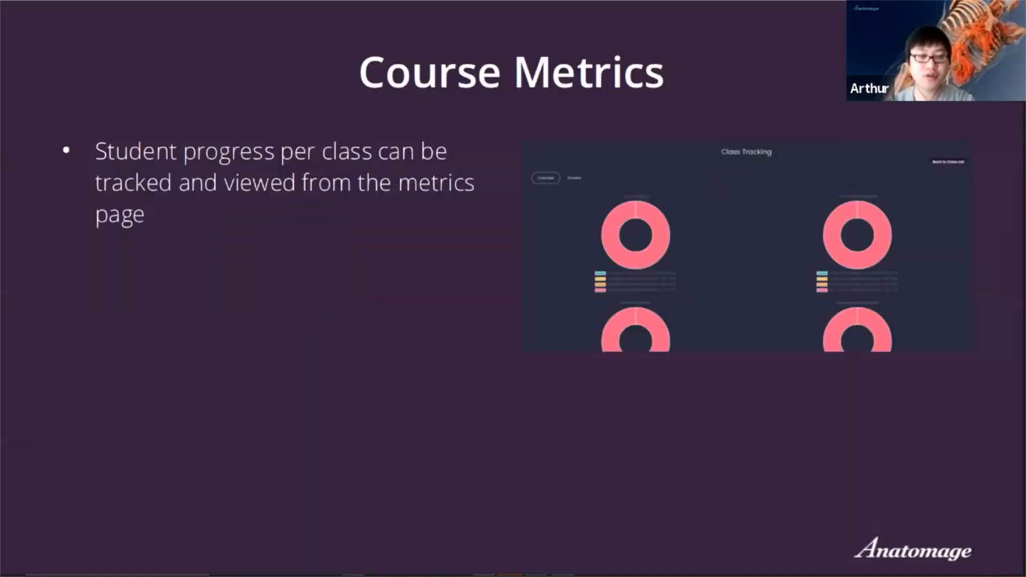
{"action": "left_click", "coordinate": [455, 388]}
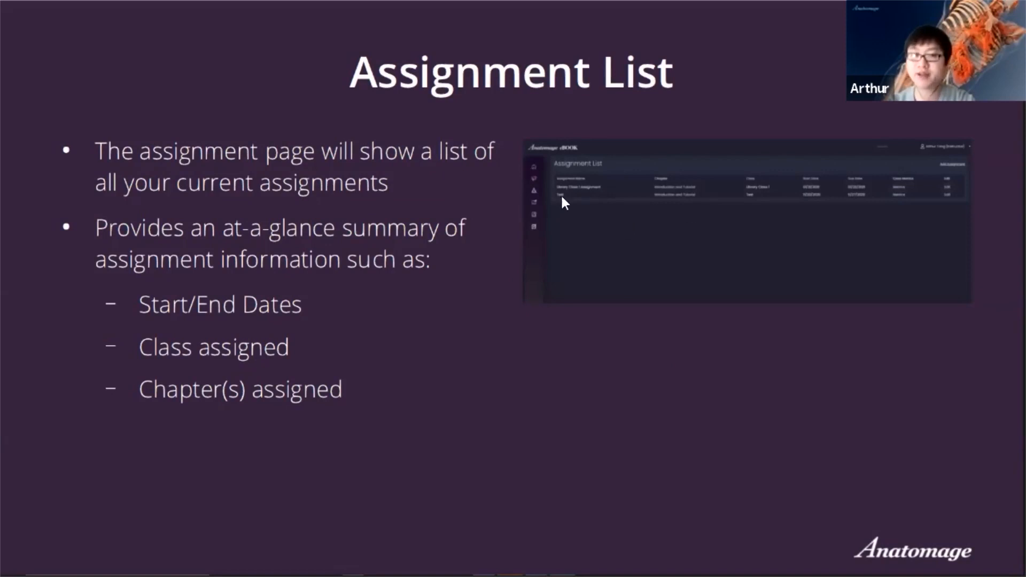
{"action": "key", "text": "alt+Tab"}
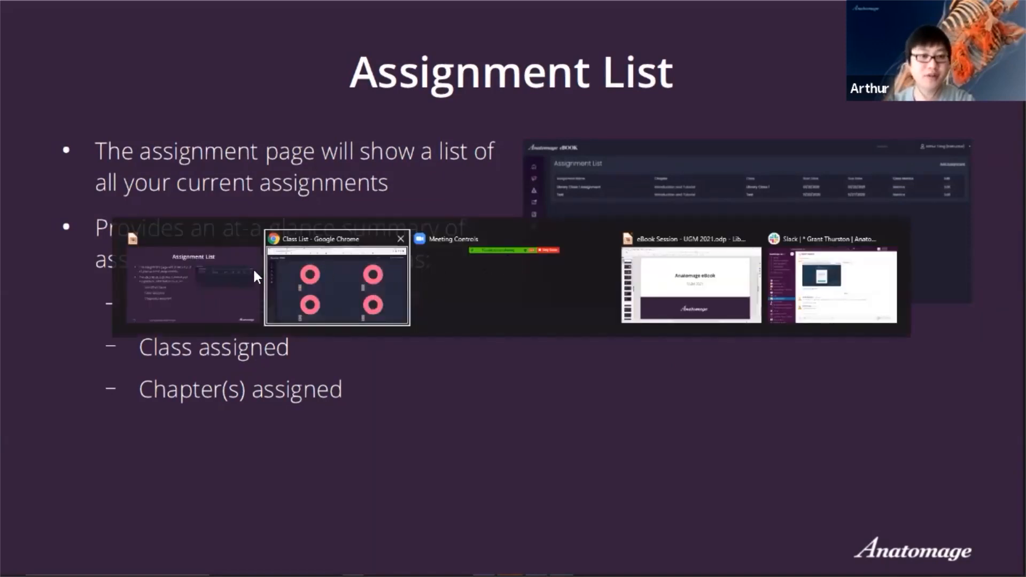
- Open the Assignment List and start a new assignment
{"action": "left_click", "coordinate": [331, 286]}
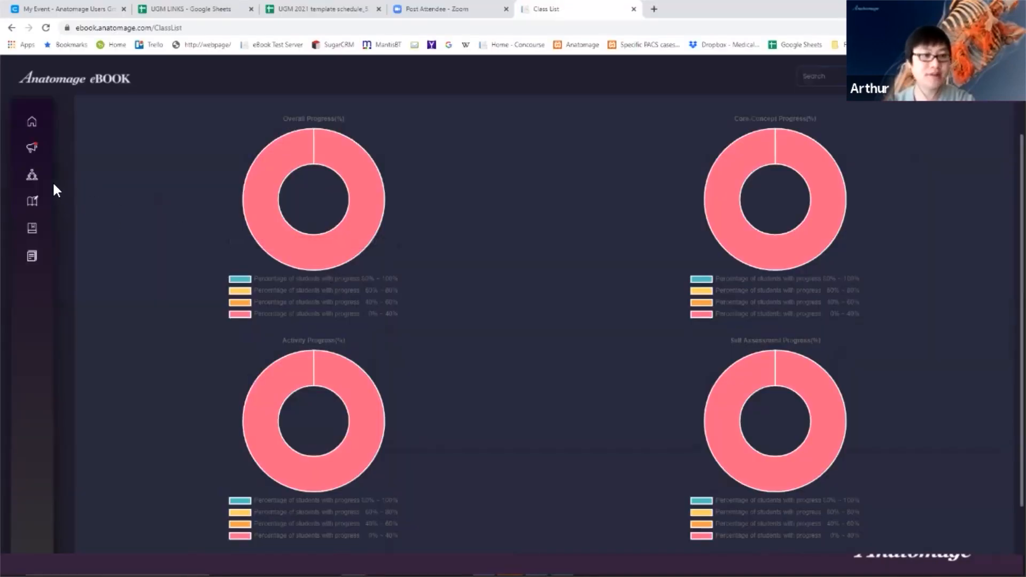
{"action": "mouse_move", "coordinate": [50, 187]}
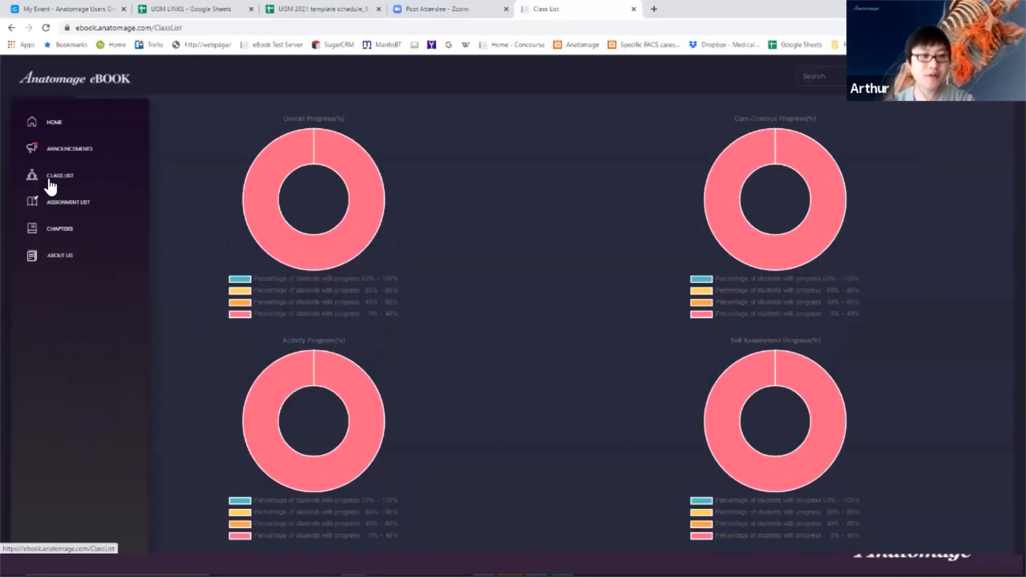
{"action": "left_click", "coordinate": [61, 209]}
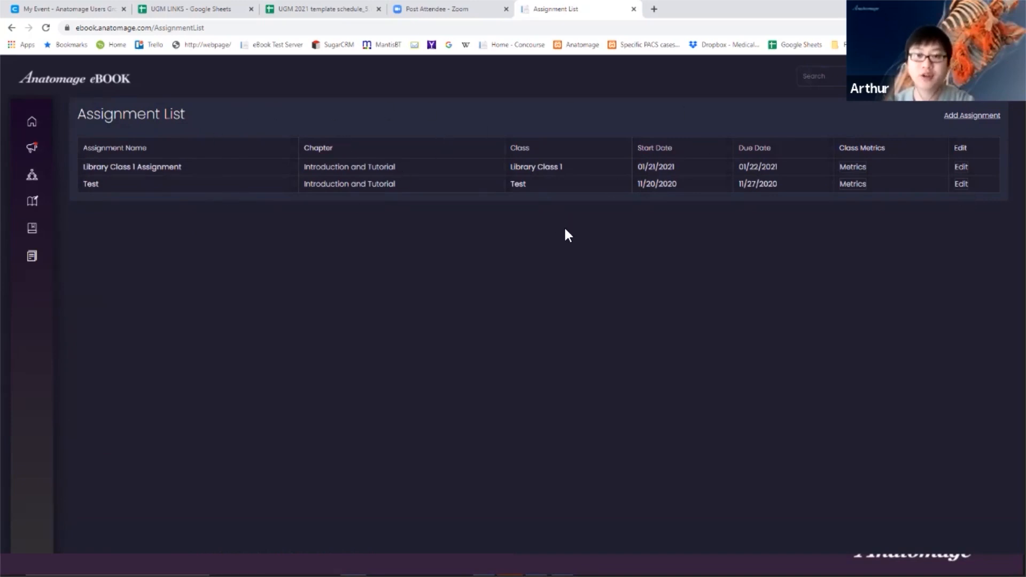
{"action": "left_click", "coordinate": [978, 117]}
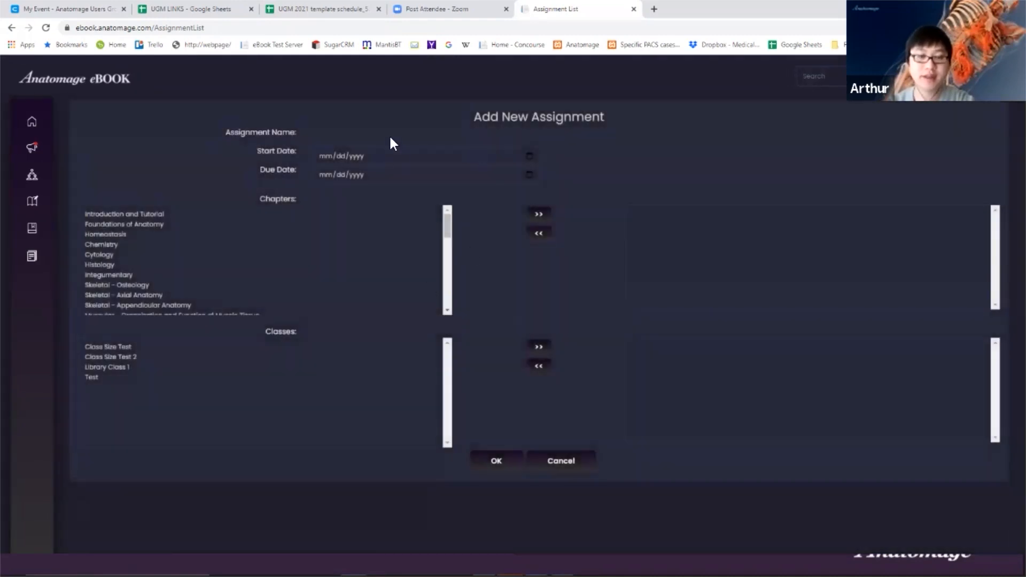
- Demonstrate the assignment name, start date and due date fields, leaving them blank
{"action": "left_click", "coordinate": [356, 138]}
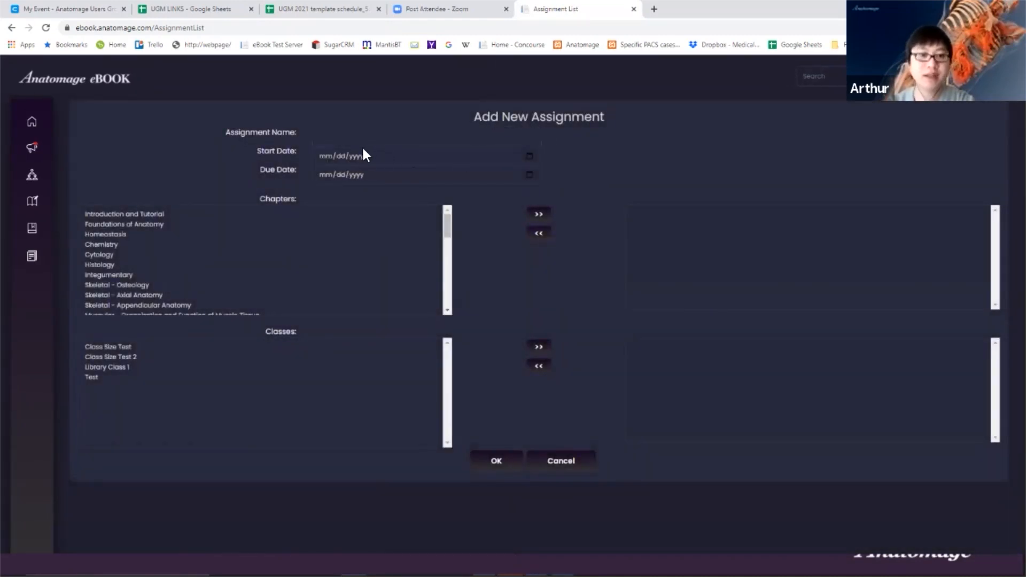
{"action": "left_click", "coordinate": [376, 156]}
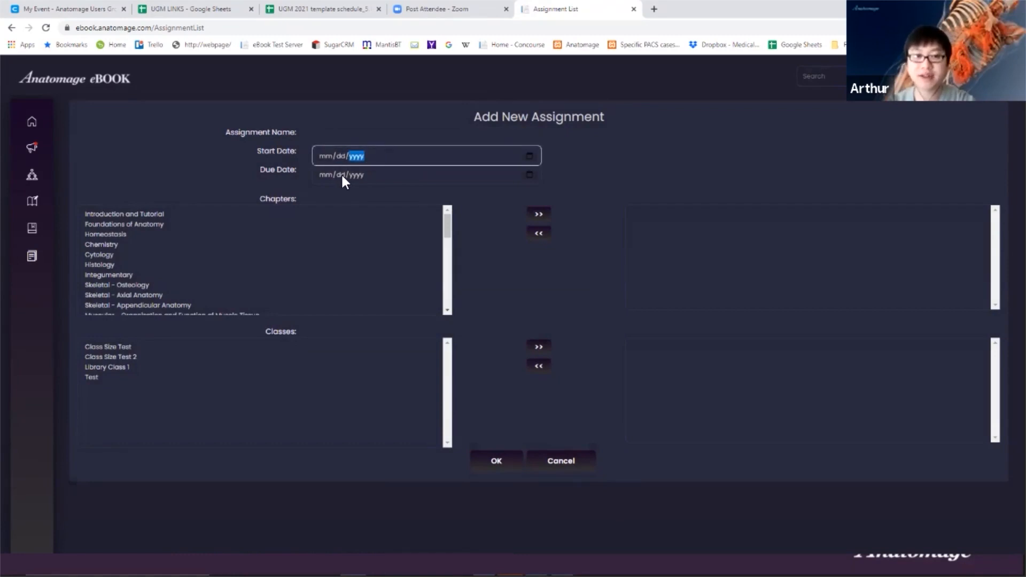
{"action": "left_click", "coordinate": [341, 173]}
{"action": "left_click", "coordinate": [379, 158]}
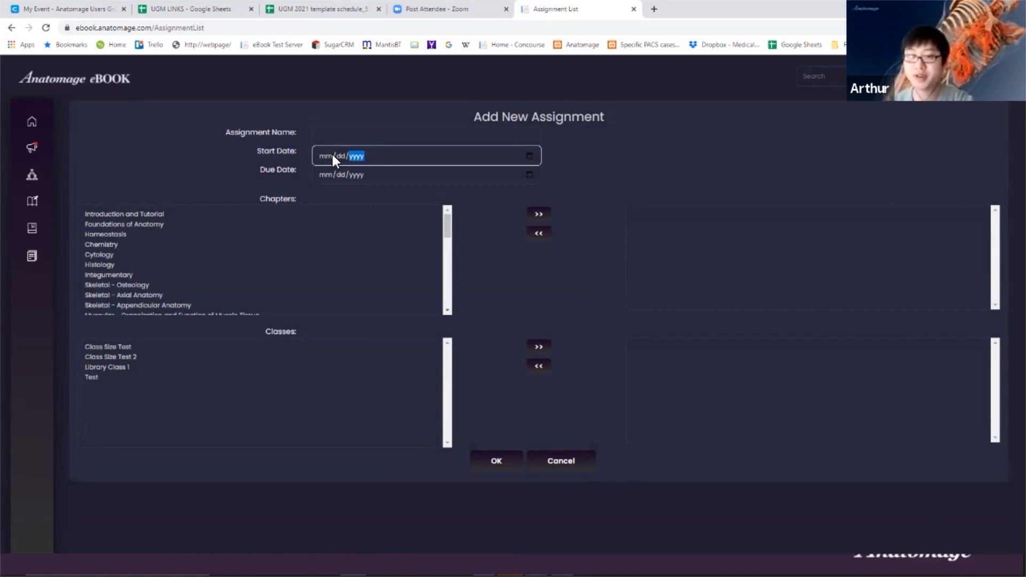
{"action": "left_click", "coordinate": [630, 171]}
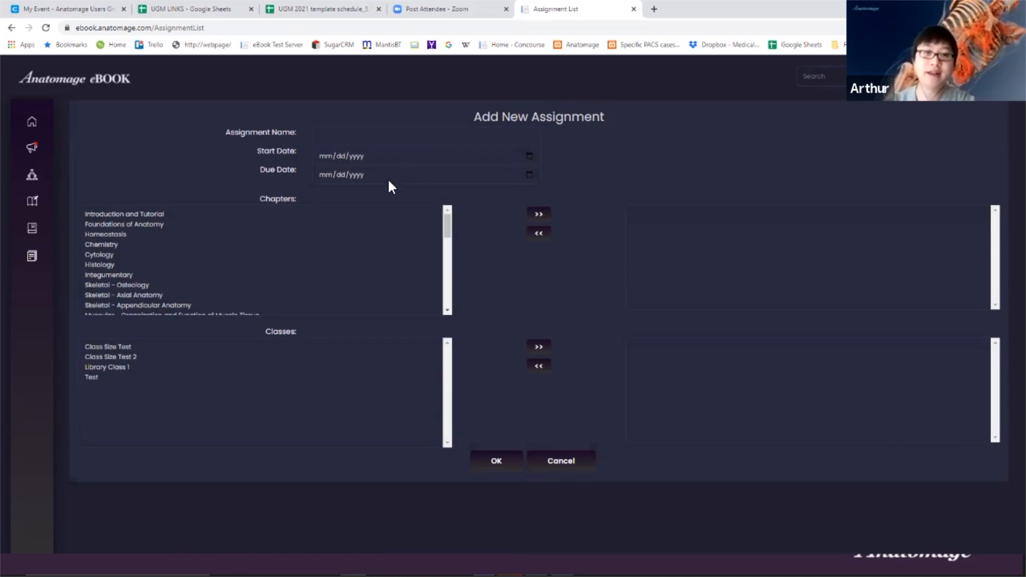
{"action": "left_click", "coordinate": [360, 177]}
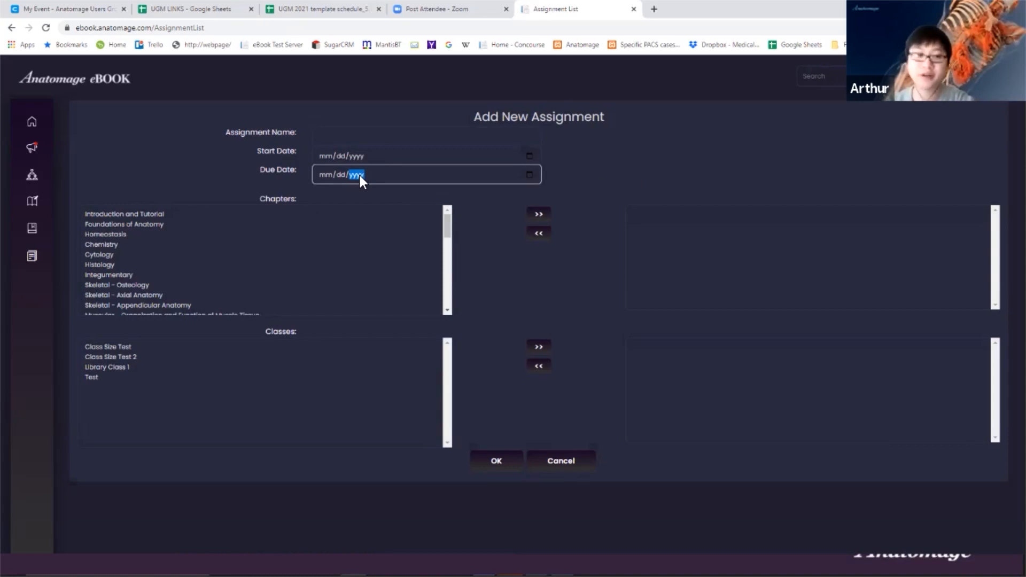
{"action": "left_click", "coordinate": [721, 175]}
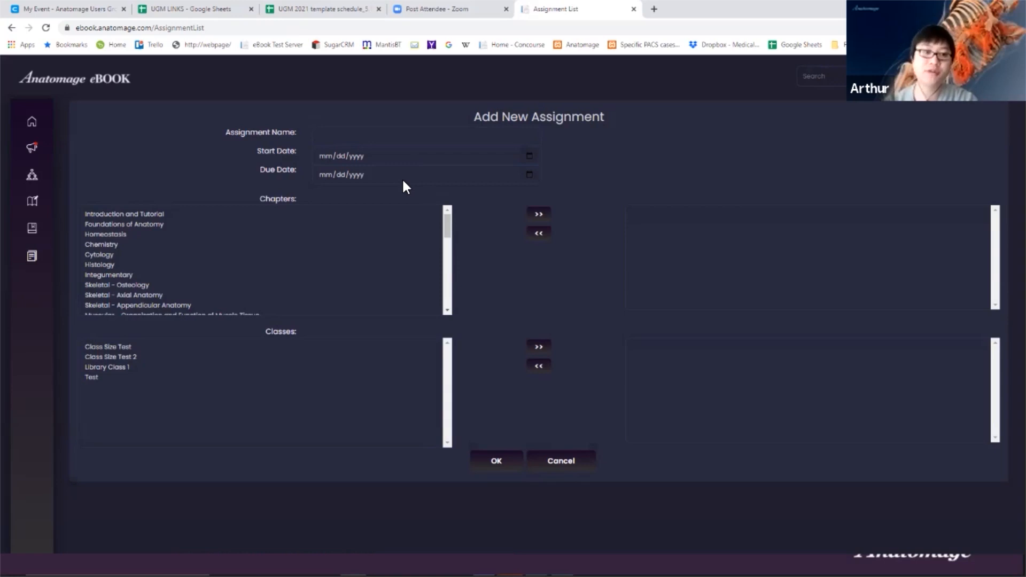
- Select Skeletal - Osteology as chapter and Class Size Test as class, then cancel without saving
{"action": "left_click", "coordinate": [157, 214]}
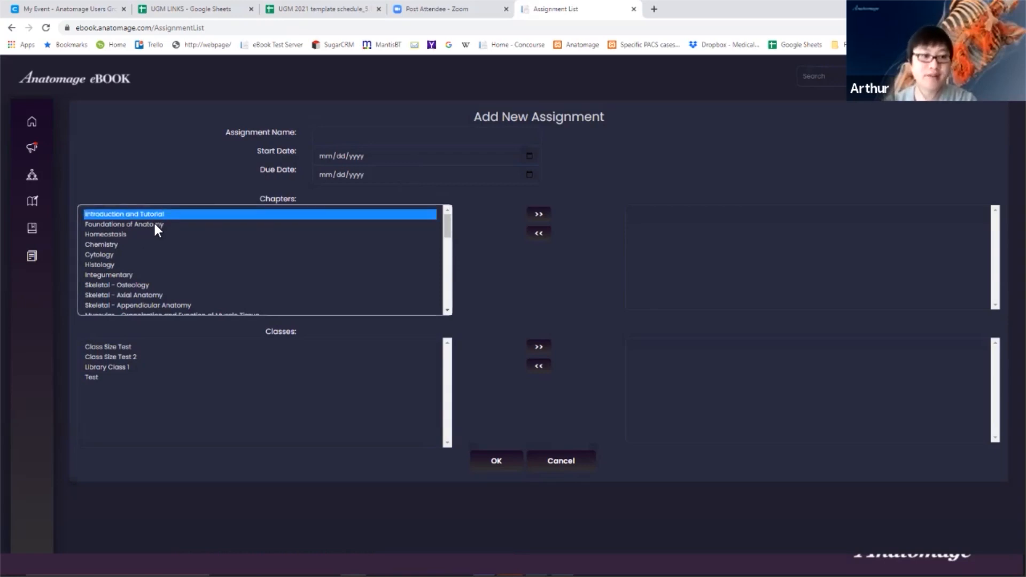
{"action": "left_click", "coordinate": [151, 225]}
{"action": "left_click", "coordinate": [153, 288]}
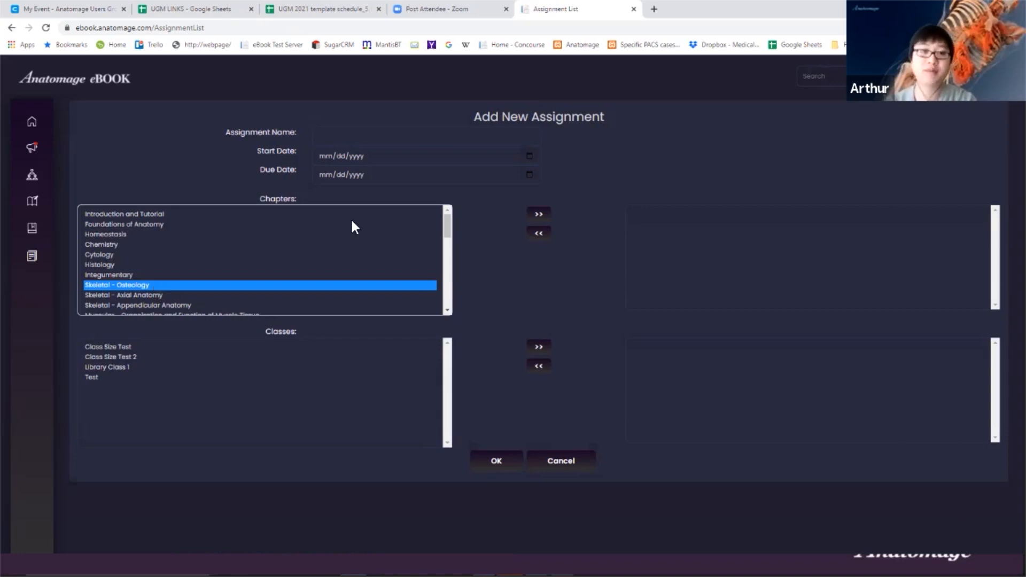
{"action": "left_click", "coordinate": [356, 140]}
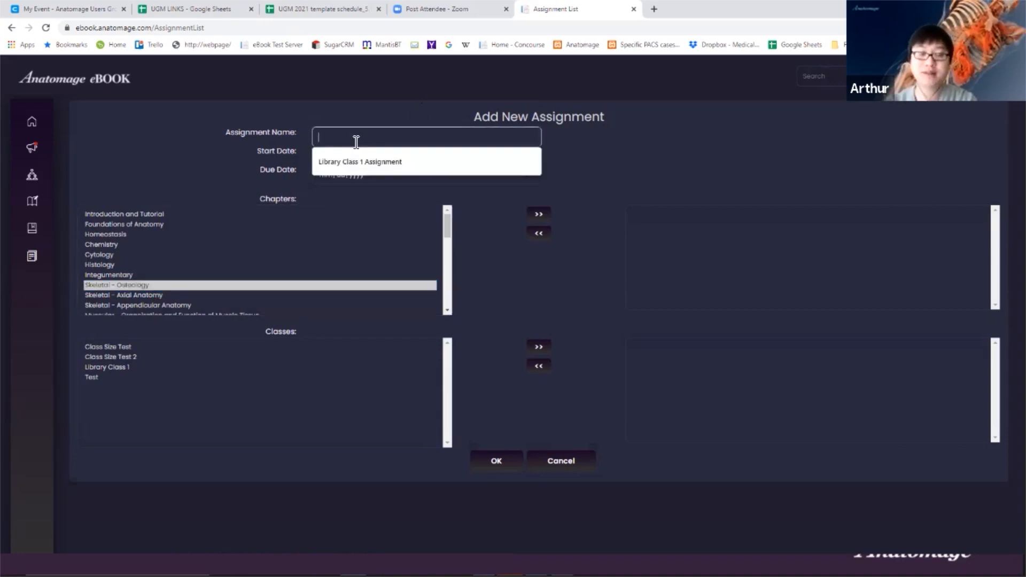
{"action": "left_click", "coordinate": [497, 164]}
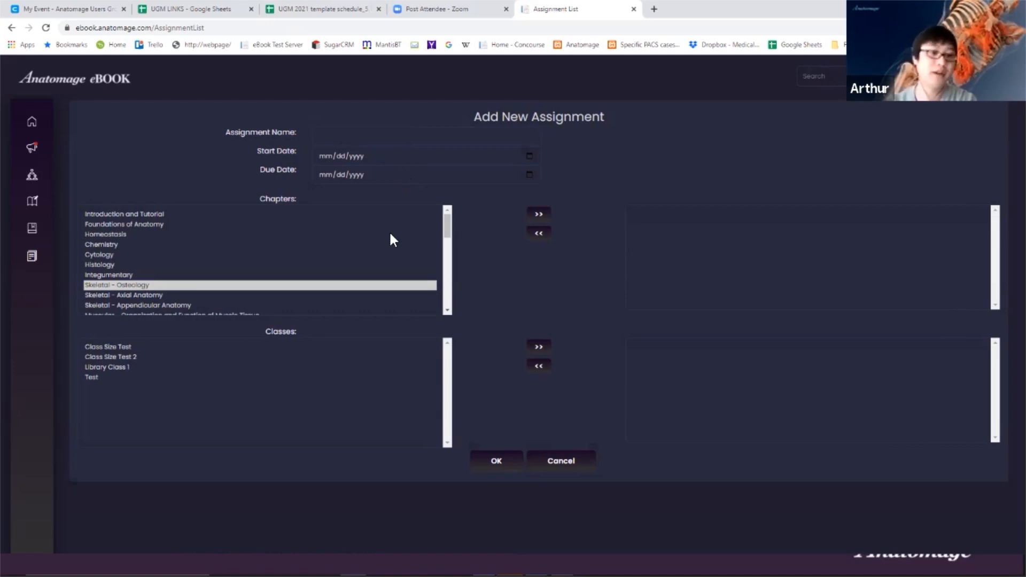
{"action": "left_click", "coordinate": [294, 377]}
{"action": "left_click", "coordinate": [244, 348]}
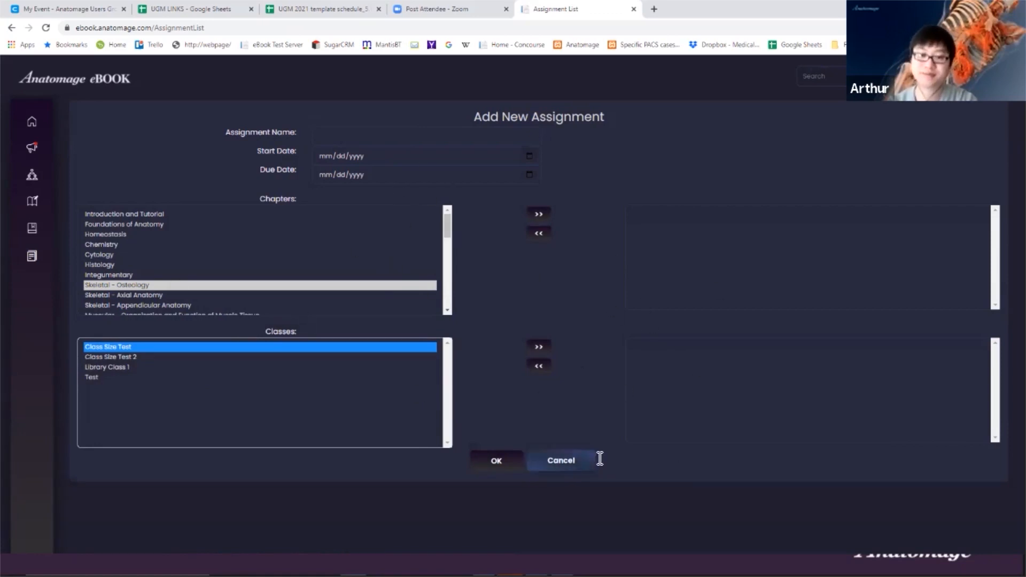
{"action": "left_click", "coordinate": [581, 457]}
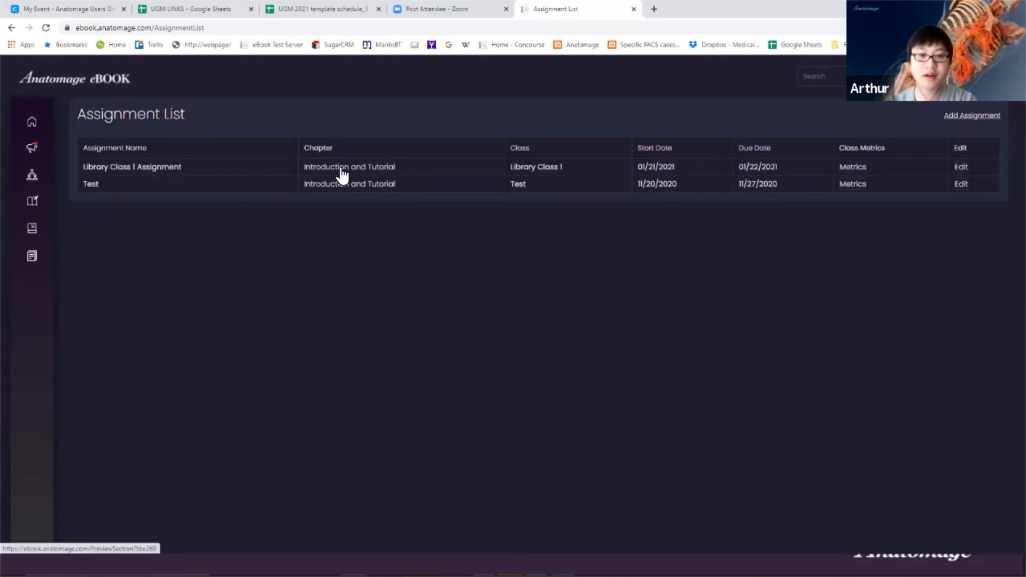
- Open and cancel the Library Class 1 Assignment edit form, then bring up its Metrics
{"action": "left_click", "coordinate": [961, 166]}
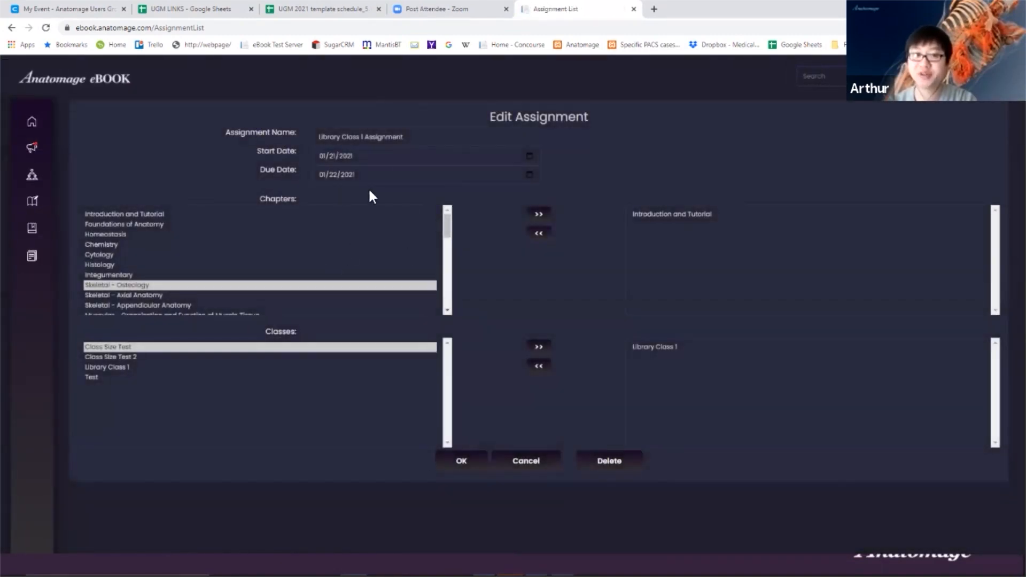
{"action": "left_click", "coordinate": [550, 463]}
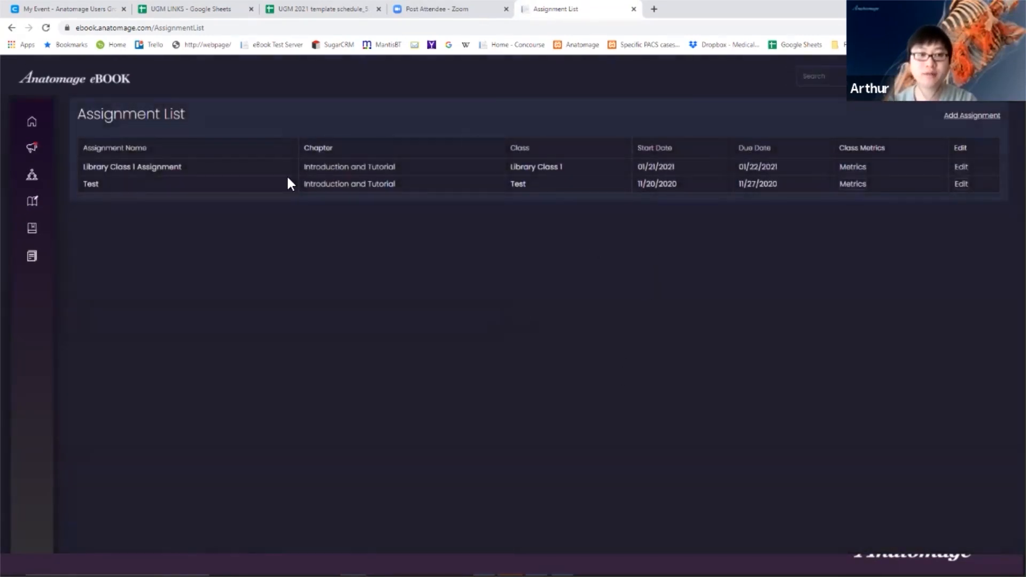
{"action": "left_click", "coordinate": [861, 168]}
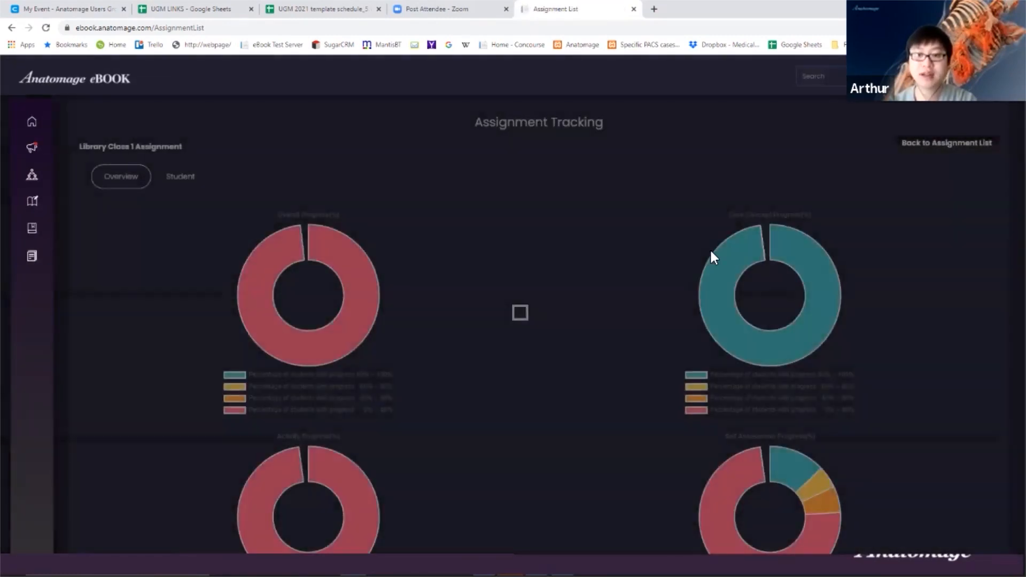
- Review the tracking charts: core concepts at 80–100%, overall and activity at 0–40%
{"action": "scroll", "coordinate": [609, 243], "scroll_direction": "down", "scroll_amount": 2}
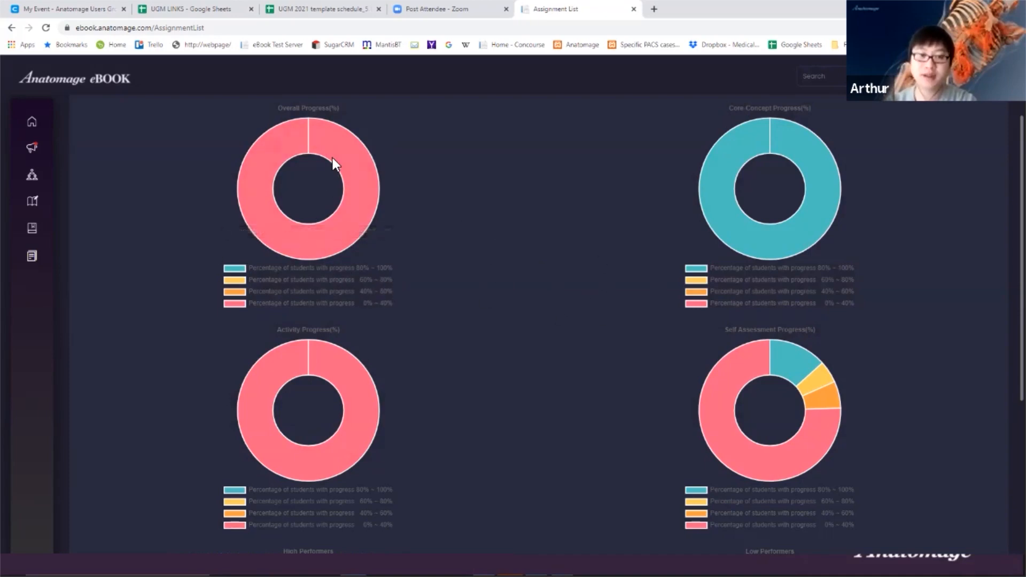
{"action": "mouse_move", "coordinate": [352, 209]}
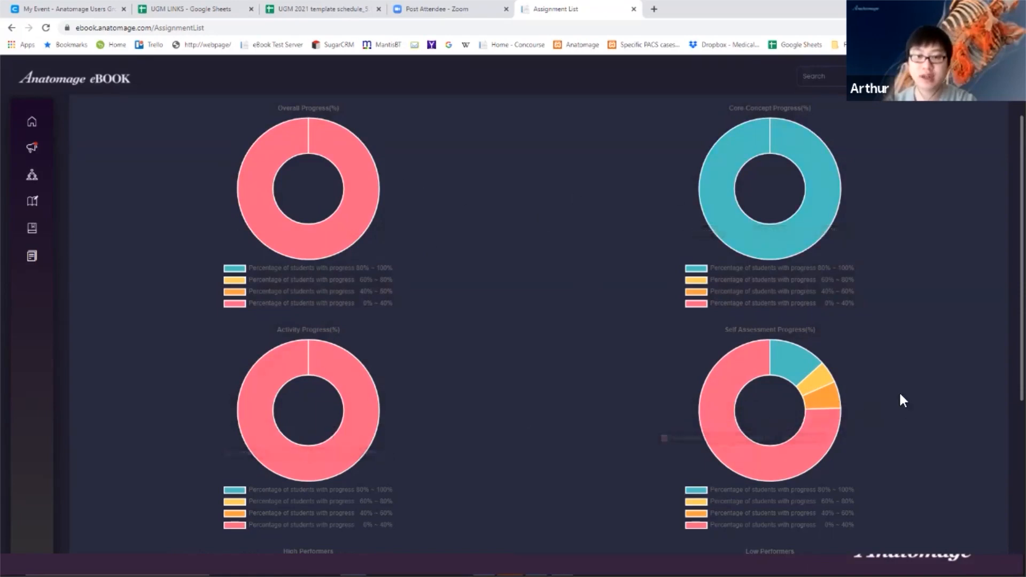
{"action": "mouse_move", "coordinate": [781, 148]}
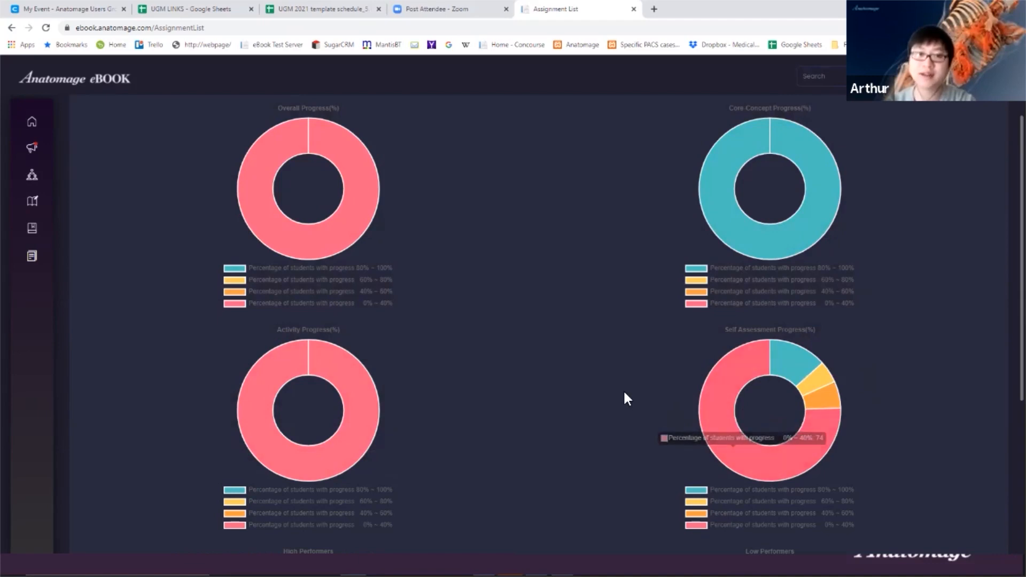
{"action": "scroll", "coordinate": [625, 383], "scroll_direction": "up", "scroll_amount": 2}
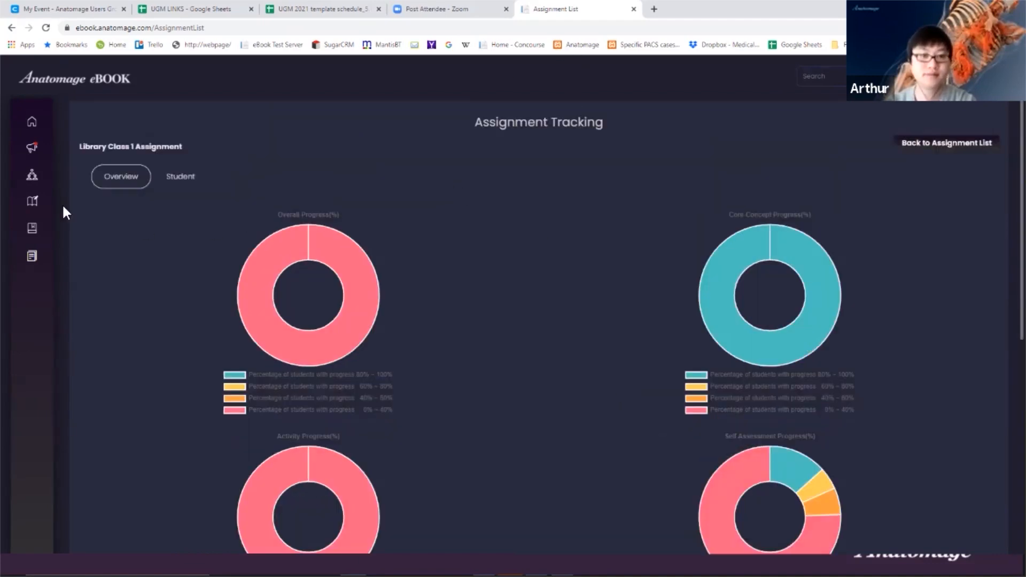
{"action": "key", "text": "alt+Tab"}
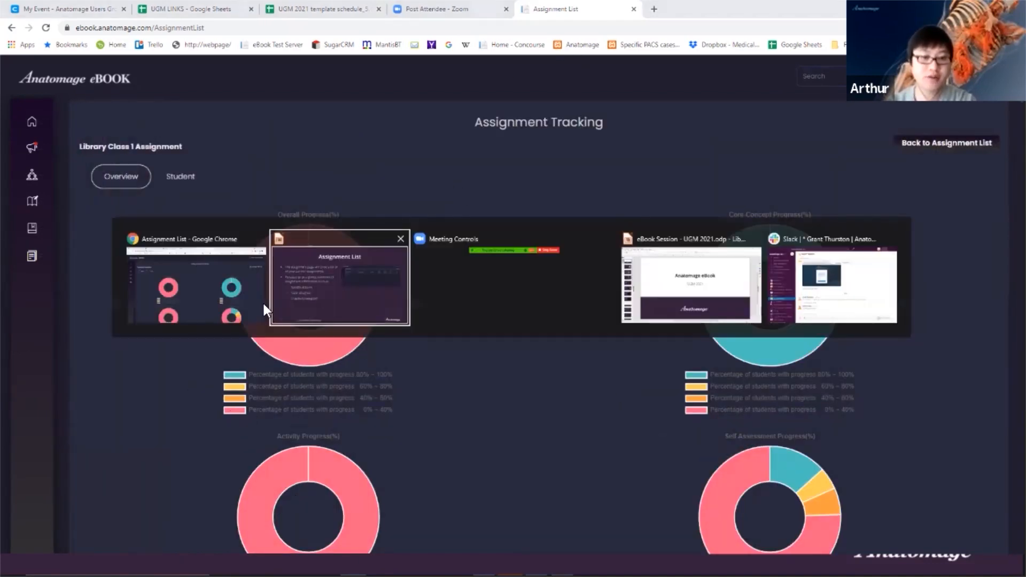
- Advance the Impress slideshow to the Chapters slide, then return to the eBook's tracking page
{"action": "left_click", "coordinate": [332, 296]}
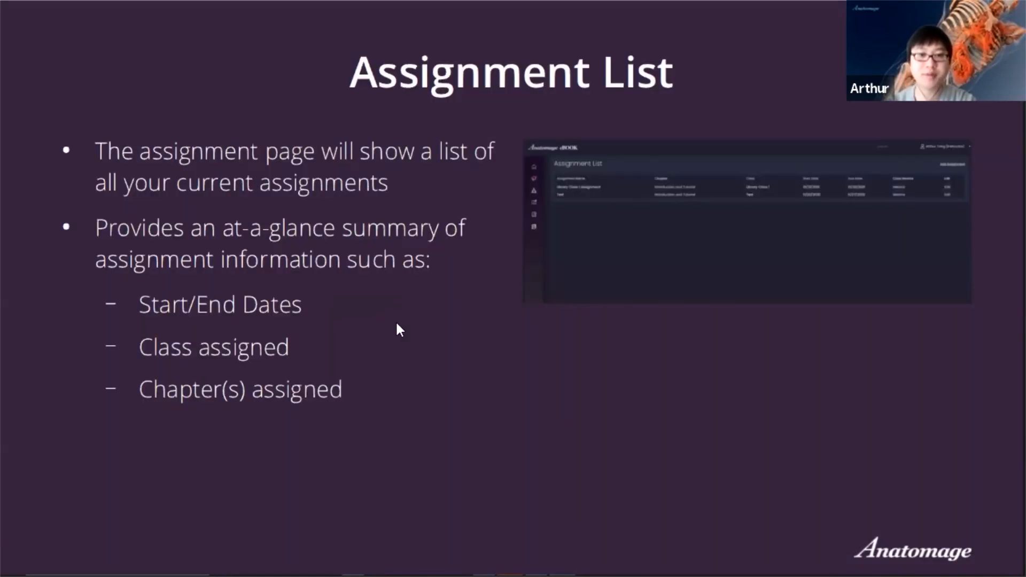
{"action": "key", "text": "Right"}
{"action": "key", "text": "Right"}
{"action": "key", "text": "Right"}
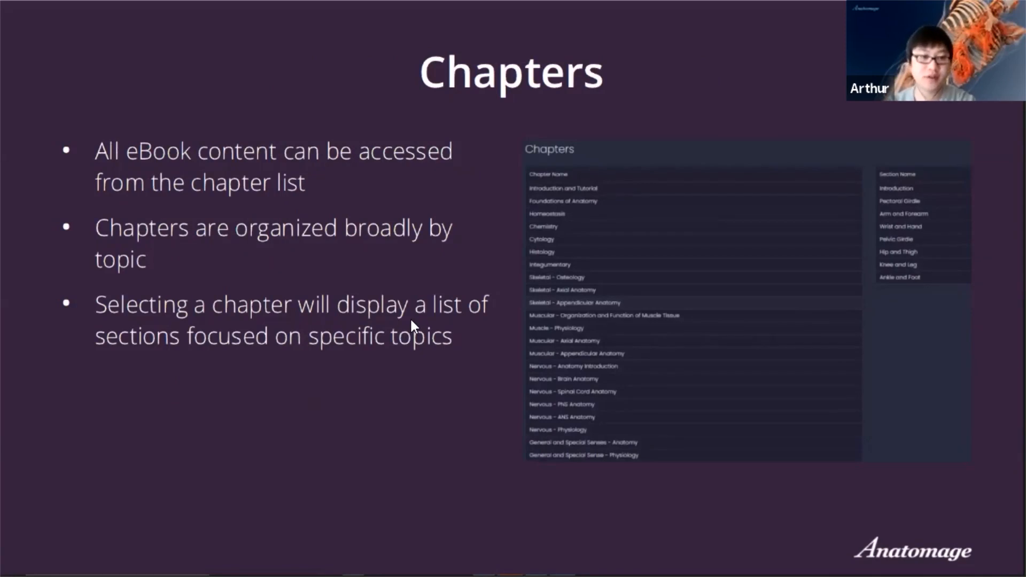
{"action": "key", "text": "alt+Tab"}
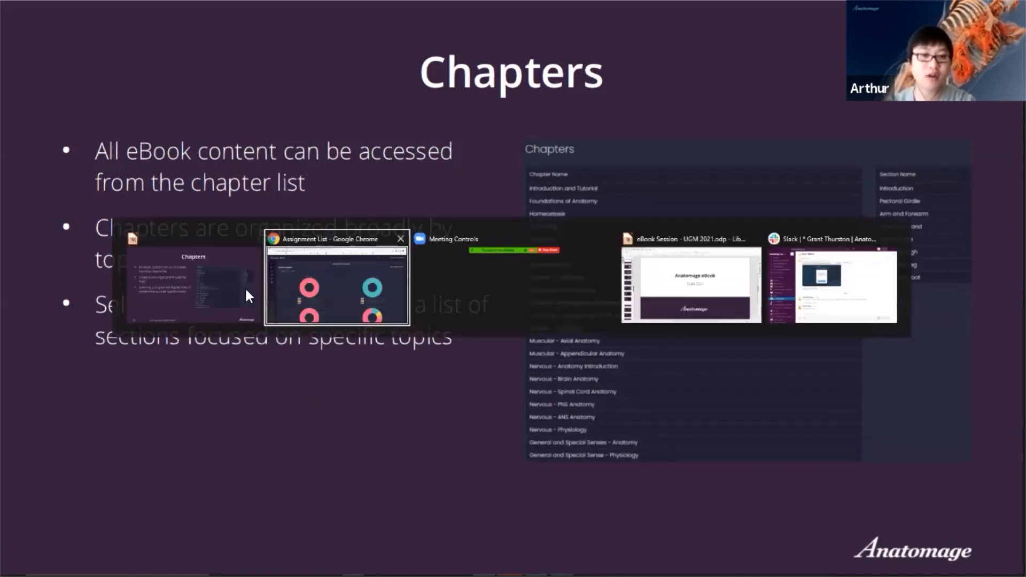
{"action": "left_click", "coordinate": [332, 282]}
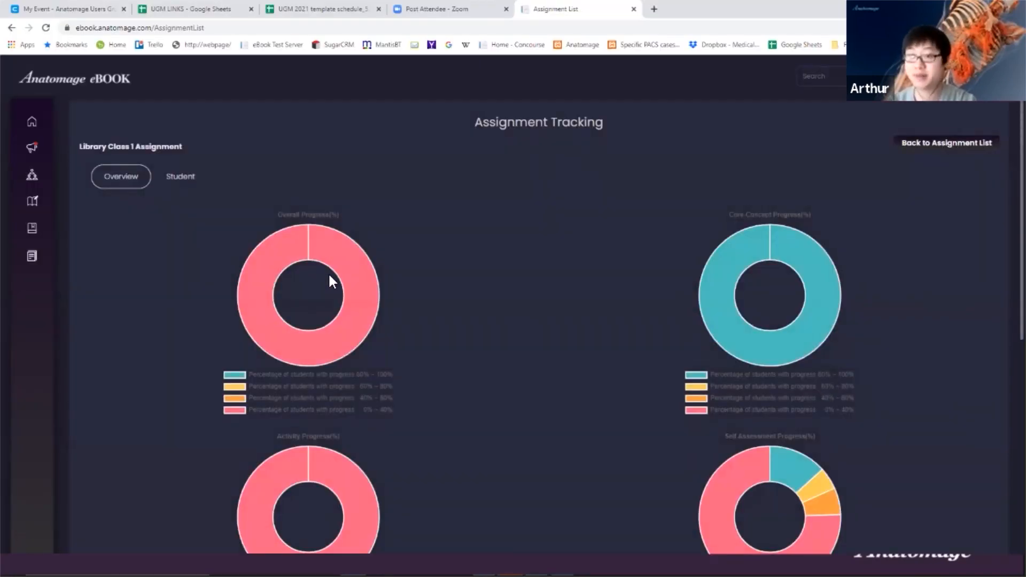
- Open the eBook's Chapters list and expand Skeletal - Axial Anatomy to list its sections
{"action": "mouse_move", "coordinate": [39, 149]}
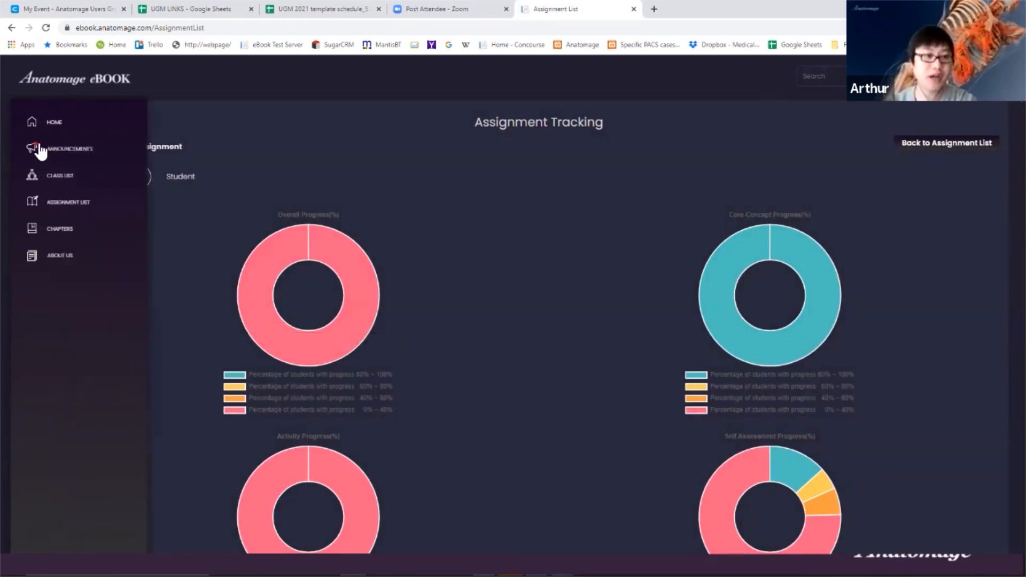
{"action": "left_click", "coordinate": [61, 231]}
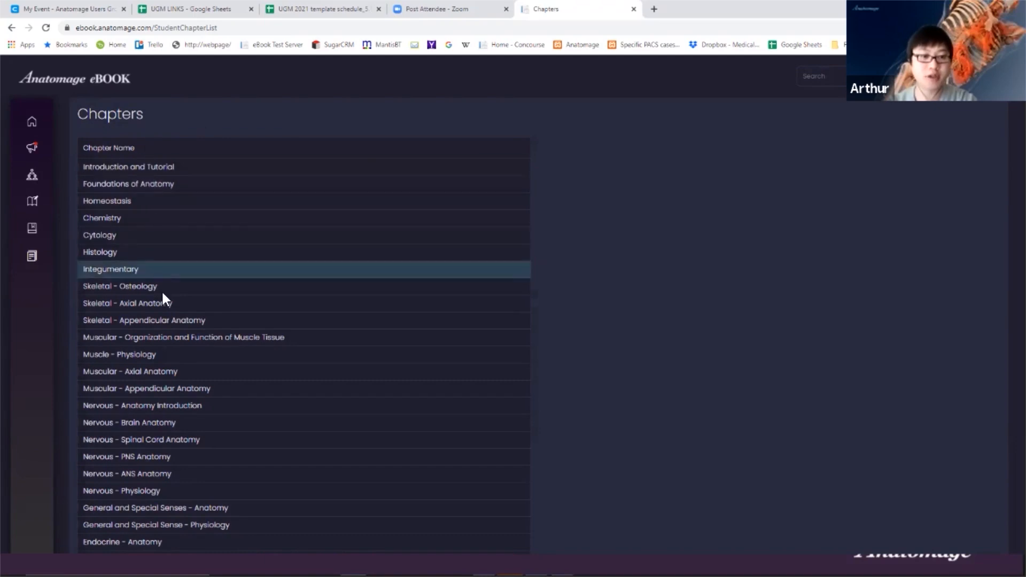
{"action": "scroll", "coordinate": [225, 300], "scroll_direction": "down", "scroll_amount": 2}
{"action": "scroll", "coordinate": [169, 305], "scroll_direction": "up", "scroll_amount": 2}
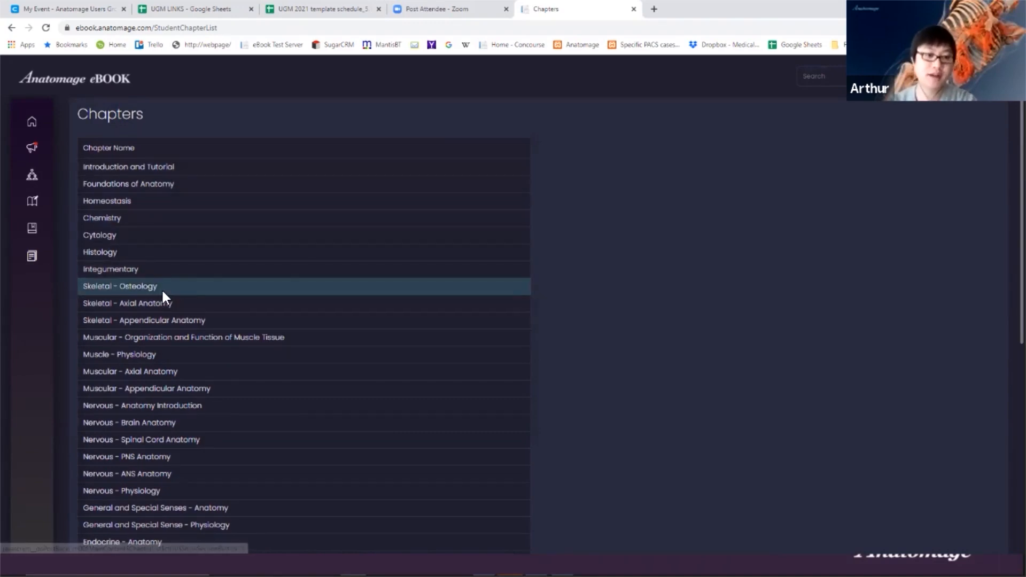
{"action": "scroll", "coordinate": [206, 380], "scroll_direction": "down", "scroll_amount": 2}
{"action": "scroll", "coordinate": [225, 428], "scroll_direction": "down", "scroll_amount": 2}
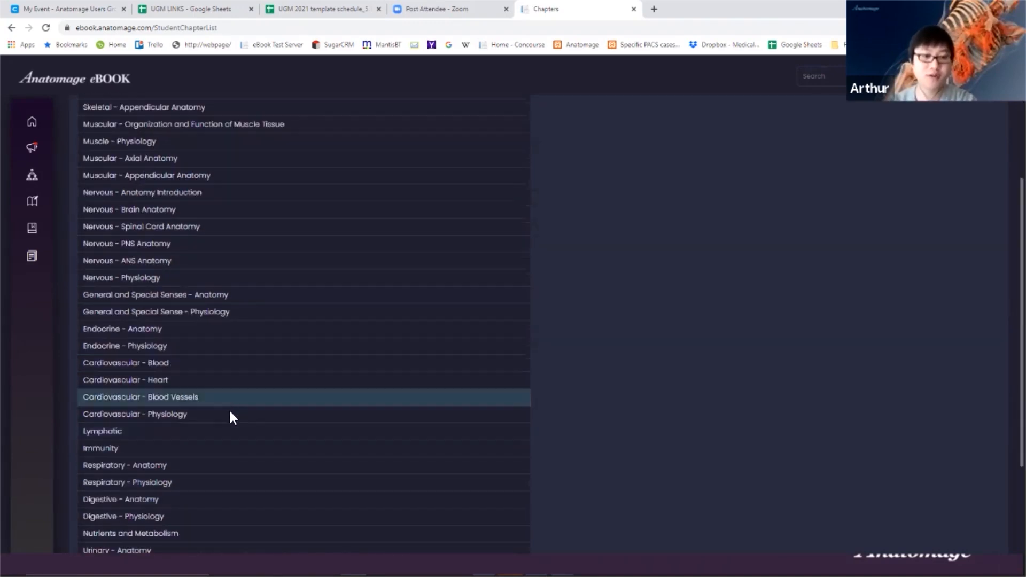
{"action": "scroll", "coordinate": [229, 416], "scroll_direction": "up", "scroll_amount": 4}
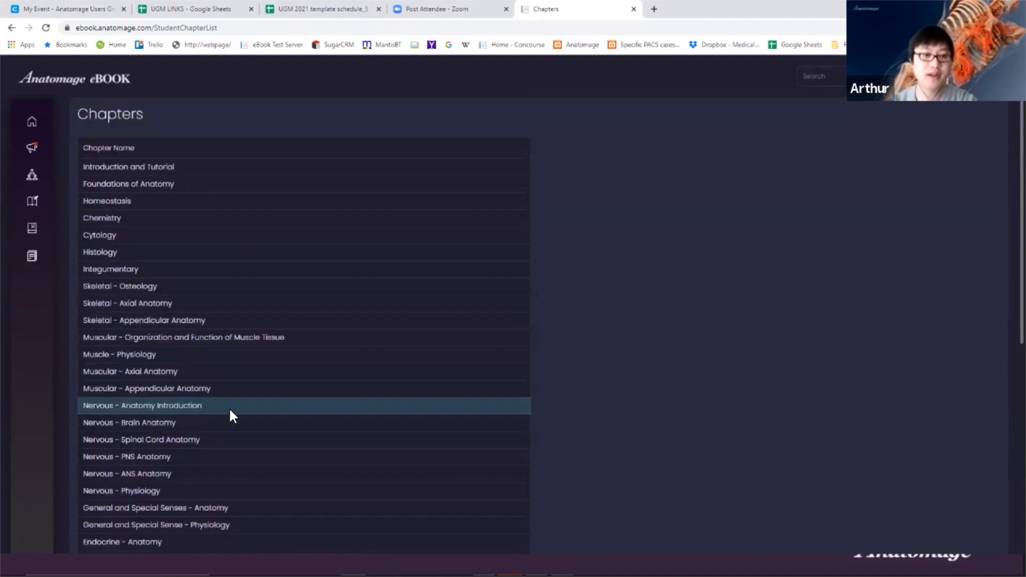
{"action": "left_click", "coordinate": [162, 306]}
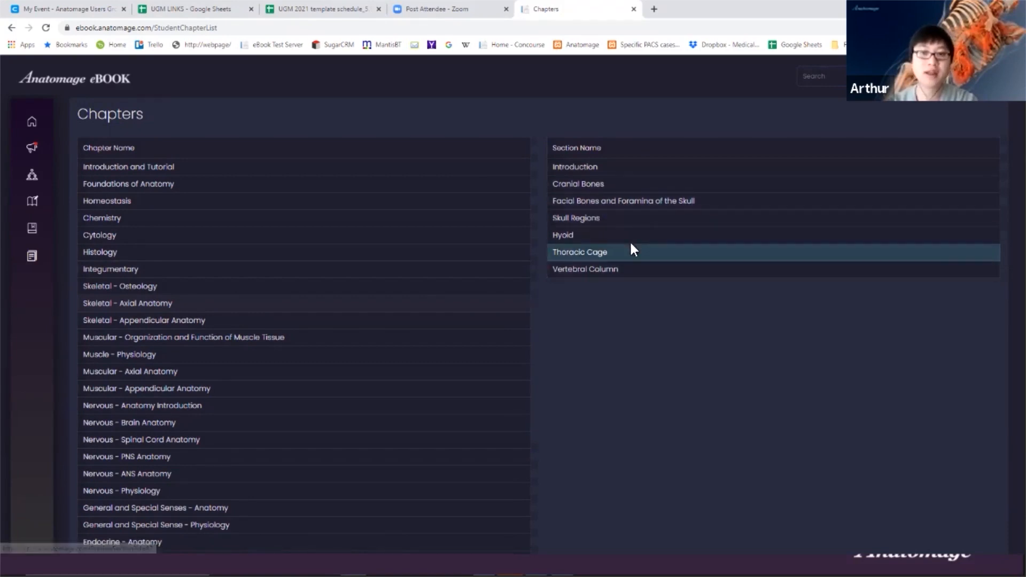
- Preview Skull Regions, explore Walls of the Bony Orbit and rotate the skull, then reach Question 1
{"action": "left_click", "coordinate": [594, 219]}
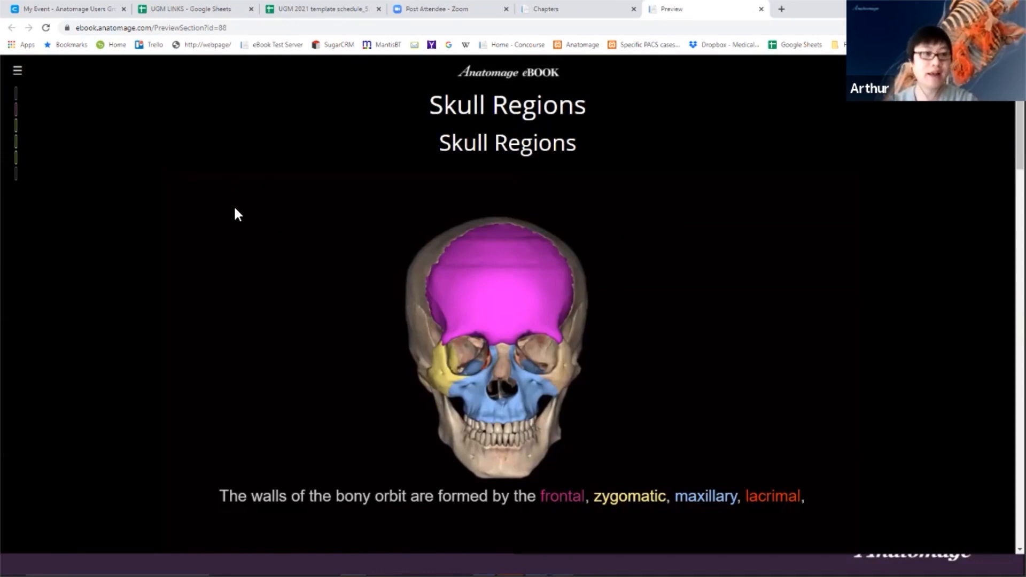
{"action": "left_click", "coordinate": [14, 114]}
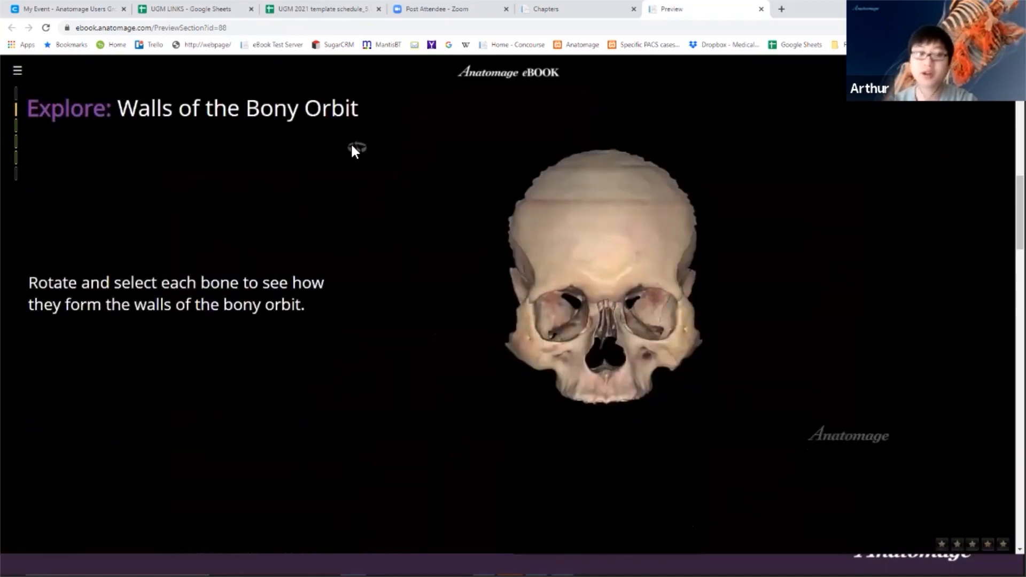
{"action": "left_click", "coordinate": [16, 95]}
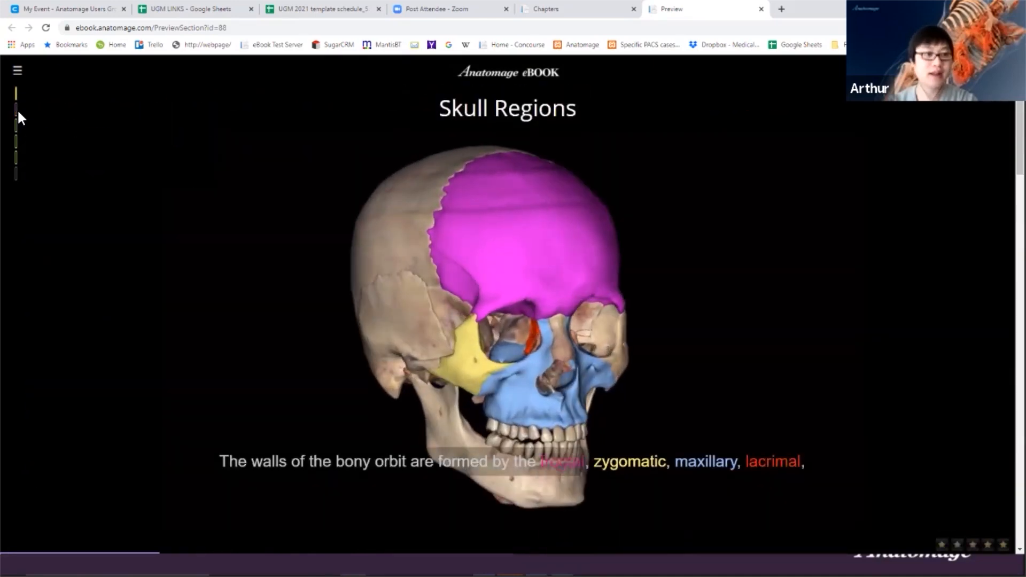
{"action": "left_click", "coordinate": [16, 115]}
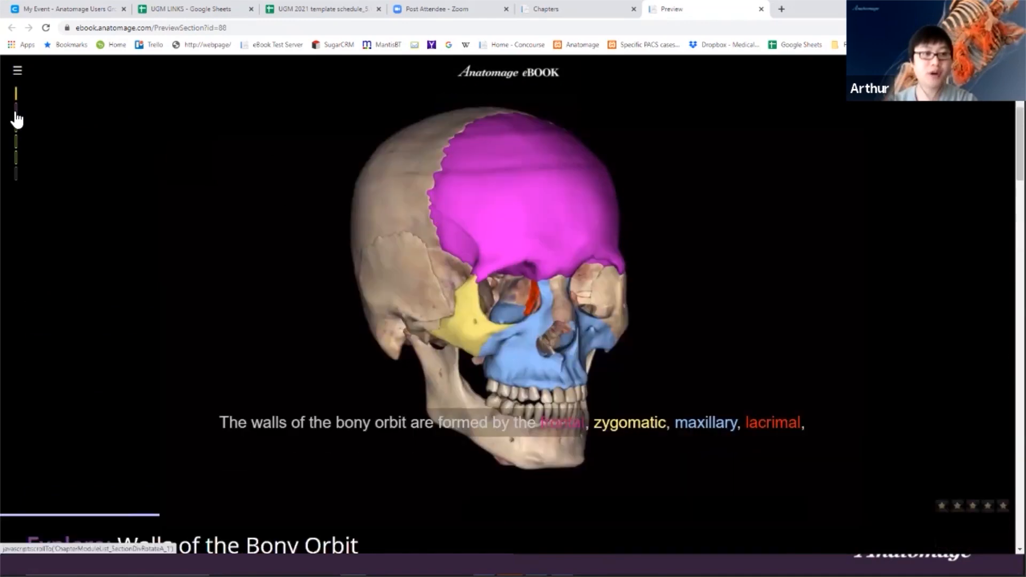
{"action": "mouse_move", "coordinate": [466, 284]}
{"action": "left_mouse_down"}
{"action": "mouse_move", "coordinate": [547, 289]}
{"action": "mouse_move", "coordinate": [502, 270]}
{"action": "mouse_move", "coordinate": [454, 270]}
{"action": "left_mouse_up"}
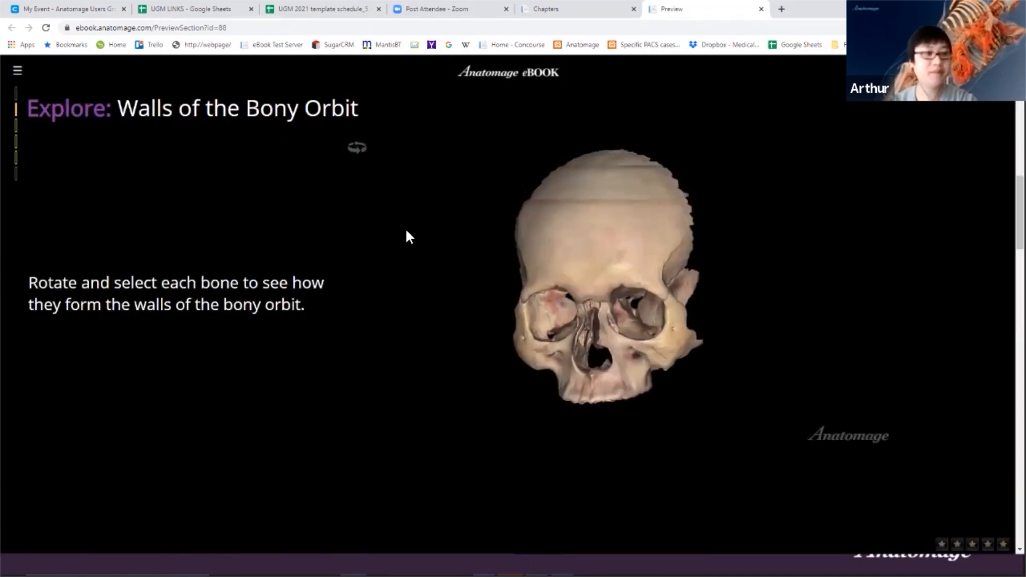
{"action": "left_click", "coordinate": [18, 134]}
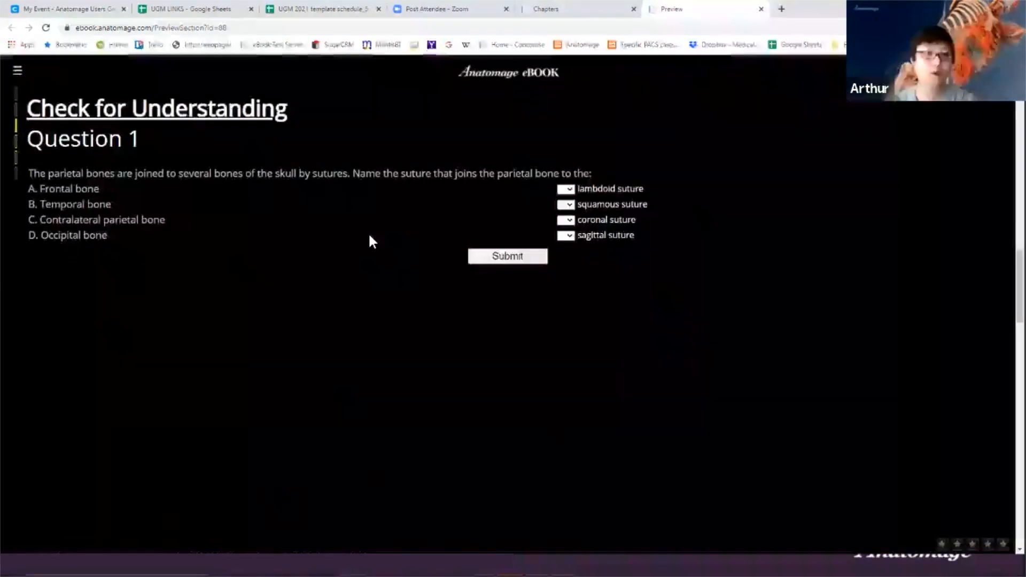